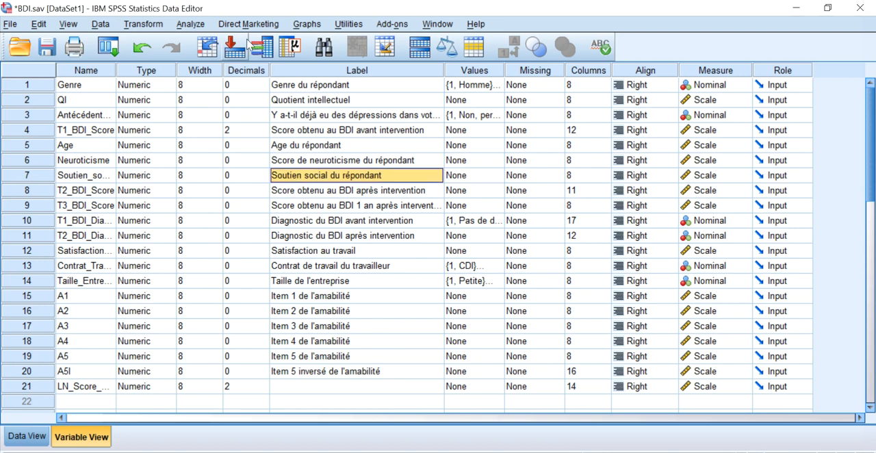
Run Descriptives on Quotient intellectuel and Age du répondant.
left_click(191, 26)
mouse_move(222, 62)
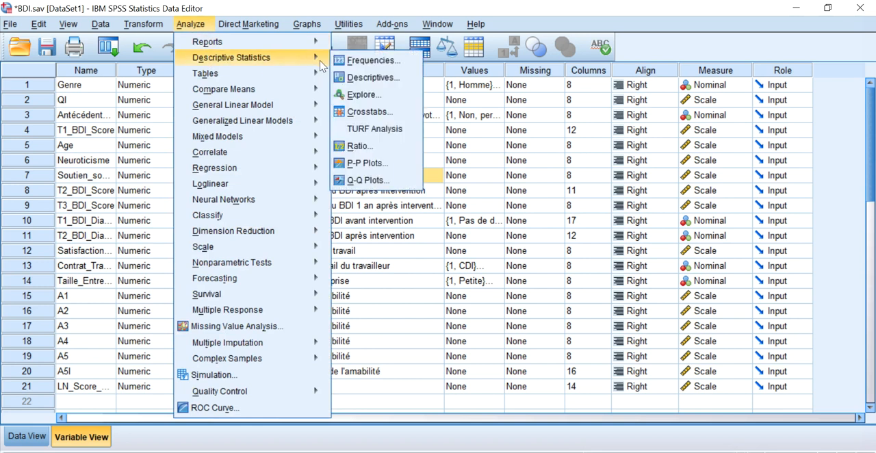
left_click(370, 77)
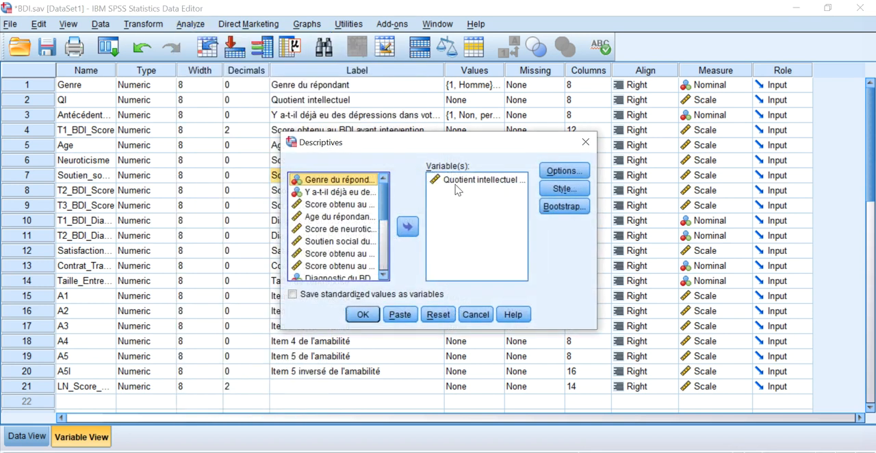
double_click(357, 217)
left_click(363, 314)
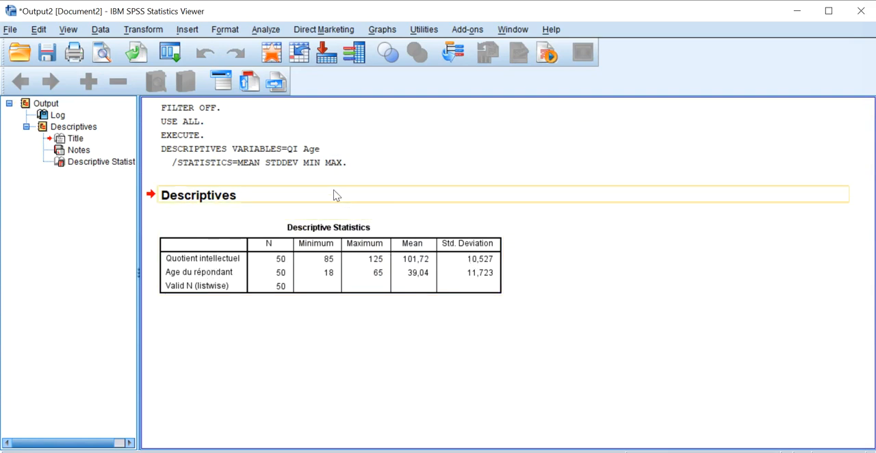
Paste the Descriptives command for QI and Age into a syntax file.
left_click(288, 164)
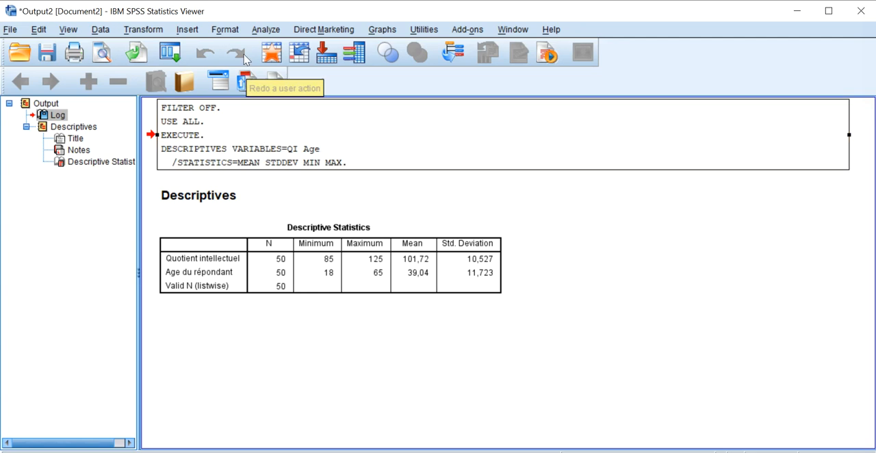
left_click(263, 31)
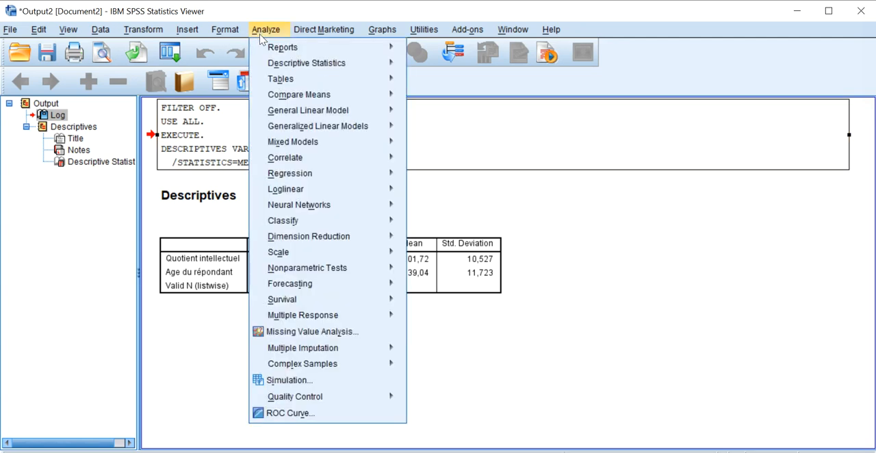
mouse_move(380, 64)
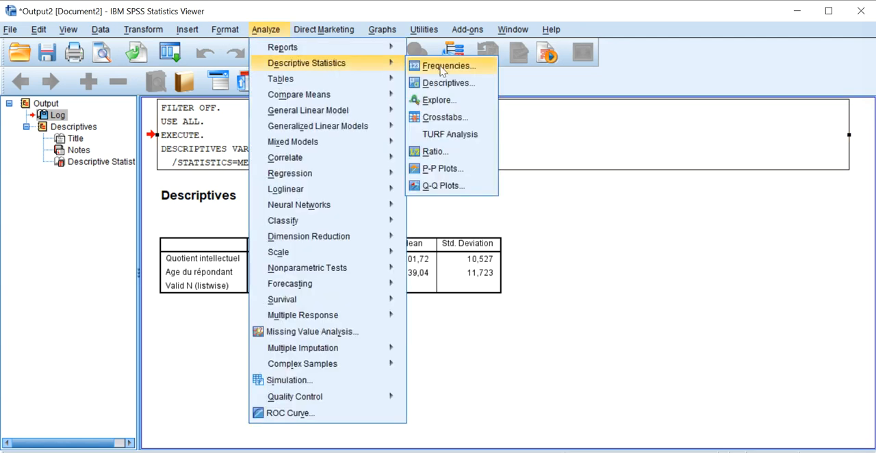
left_click(460, 84)
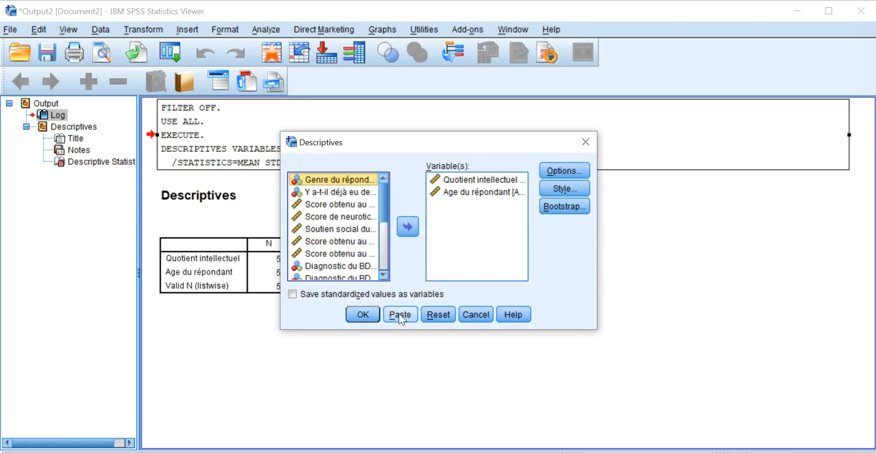
left_click(400, 315)
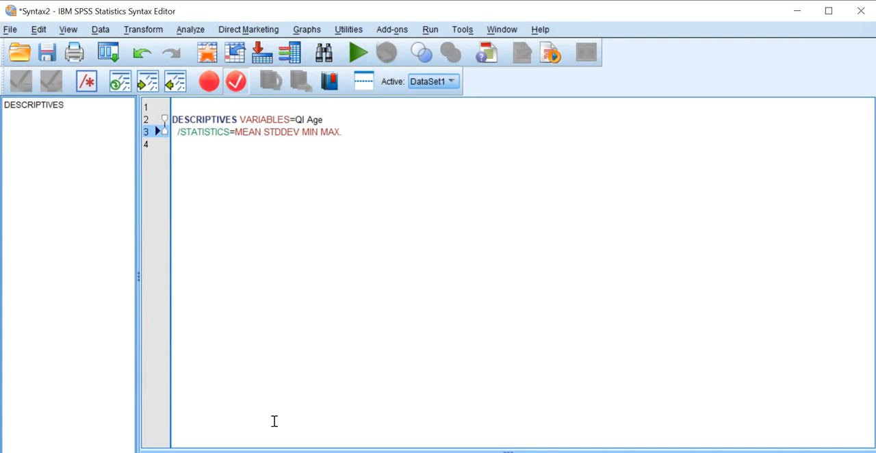
Examine the pasted DESCRIPTIVES command, including its variable list and its STATISTICS subcommand.
left_click(288, 452)
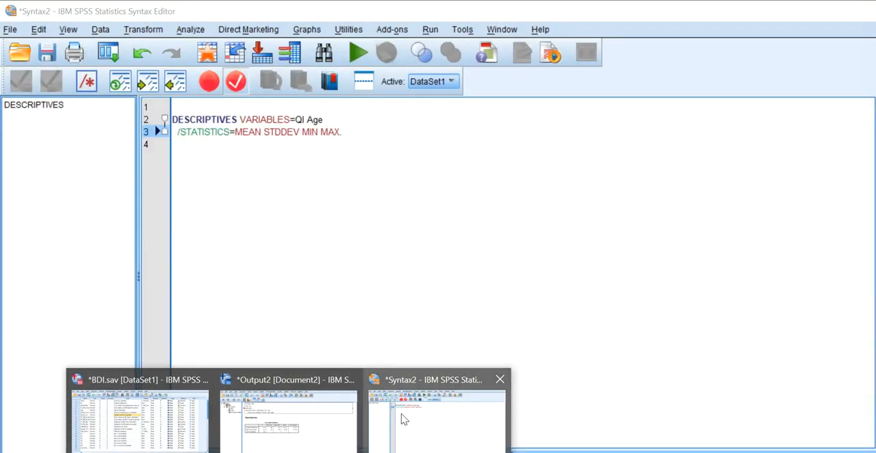
left_click(404, 419)
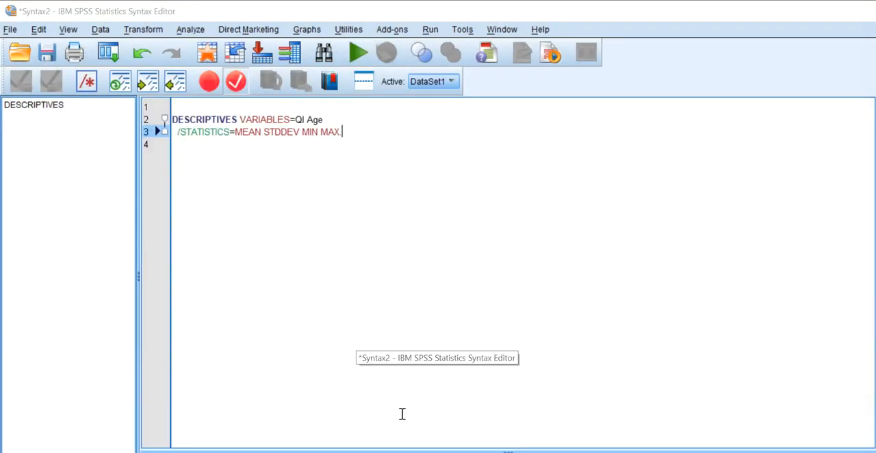
left_click_drag(363, 135, 224, 128)
left_click(225, 133)
left_click(350, 161)
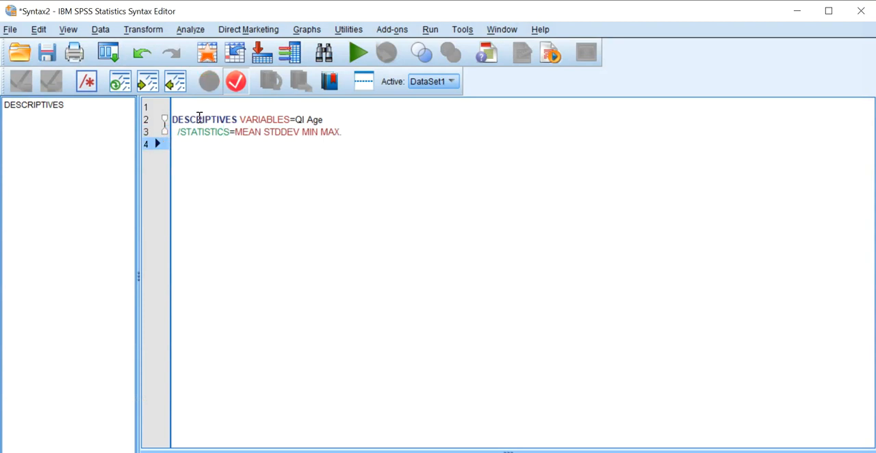
left_click(173, 119)
left_click_drag(173, 120, 288, 120)
left_click(240, 124)
left_click(288, 119)
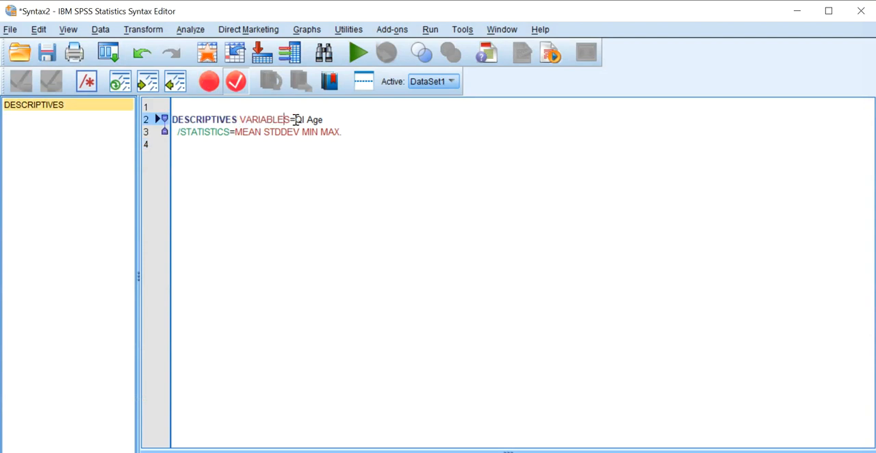
left_click(323, 119)
Widen the Name column in the Variable View of BDI.sav to fit the full variable names.
left_click(188, 424)
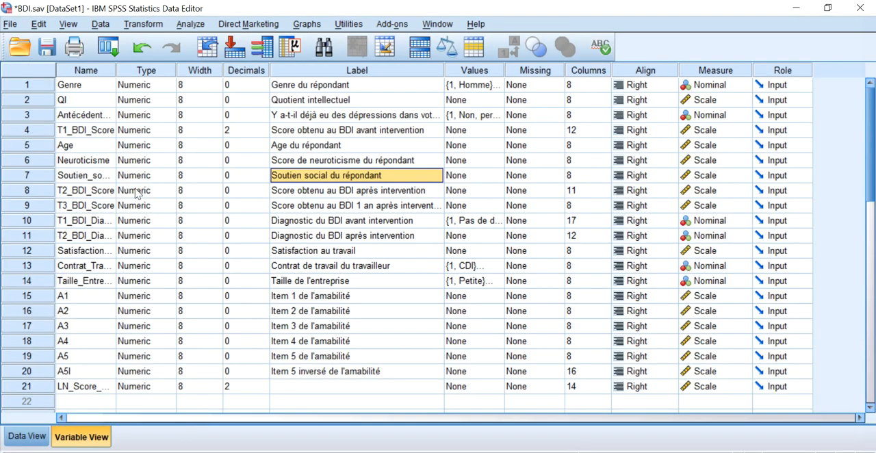
left_click(91, 88)
left_click_drag(85, 88, 86, 387)
left_click(85, 317)
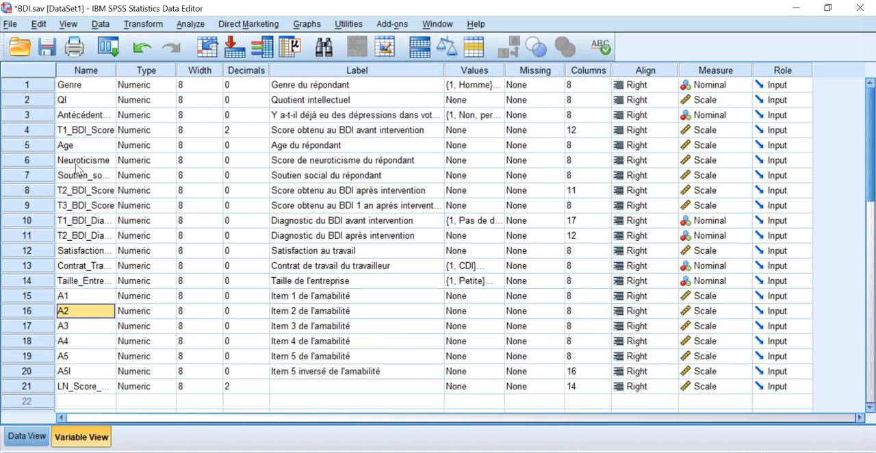
double_click(116, 70)
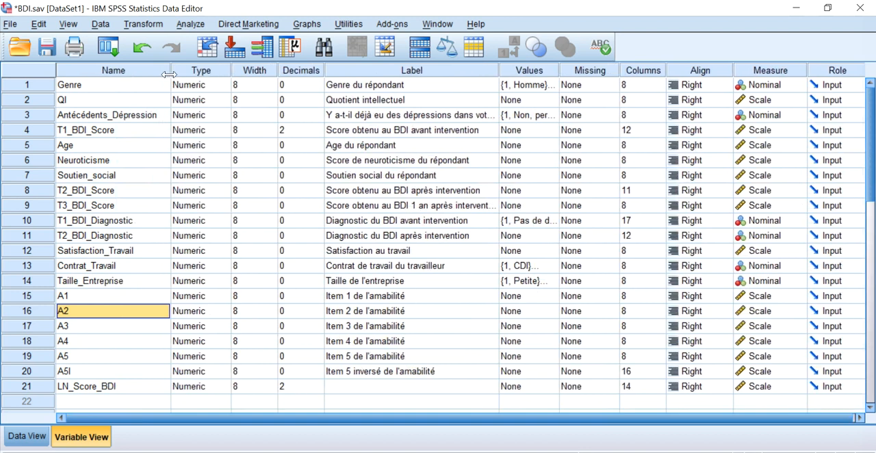
Compare the variable names with their labels to find the exact name to use in the syntax.
left_click(127, 116)
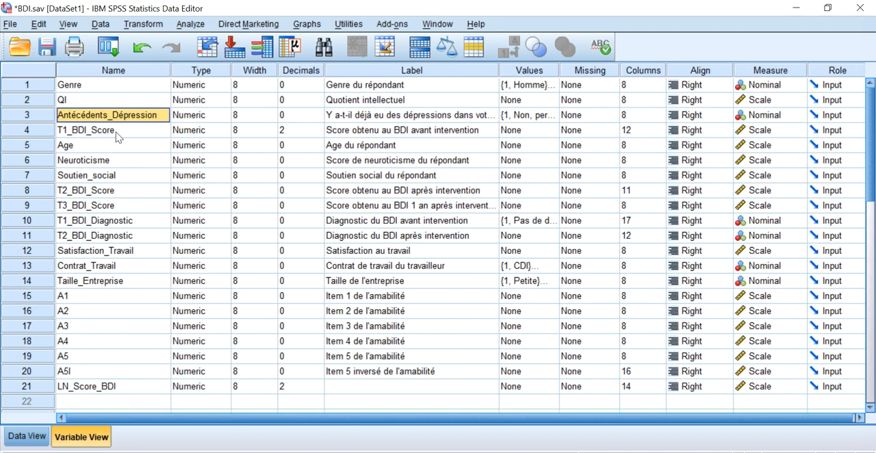
left_click(99, 191)
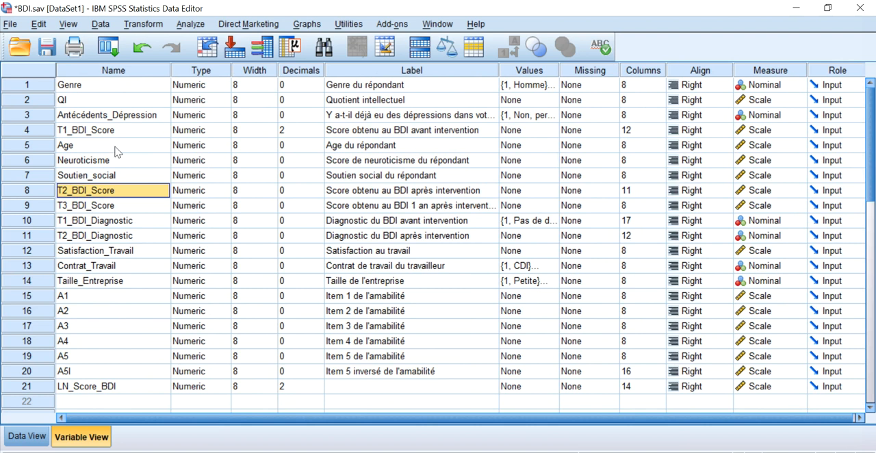
left_click(112, 90)
left_click_drag(111, 90, 125, 388)
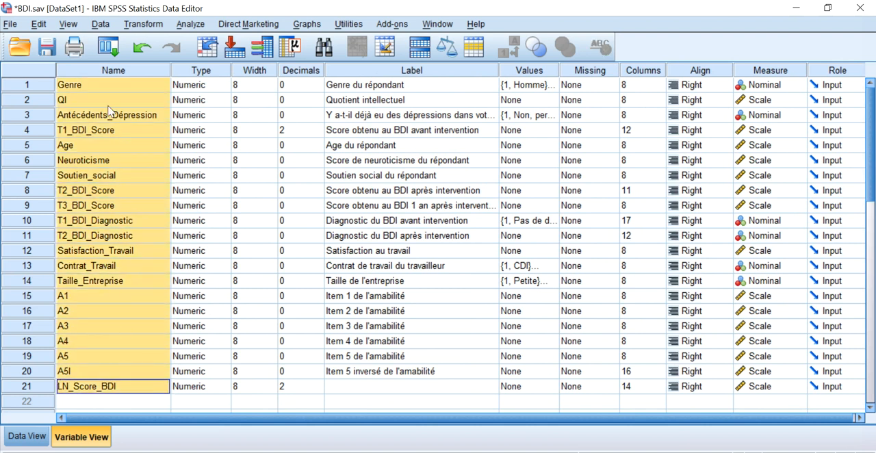
left_click(104, 87)
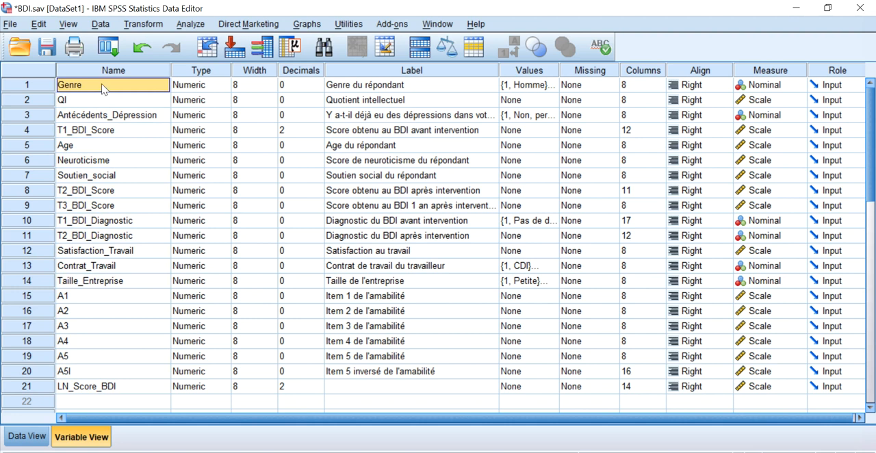
left_click(412, 87)
left_click_drag(413, 87, 422, 205)
left_click(431, 165)
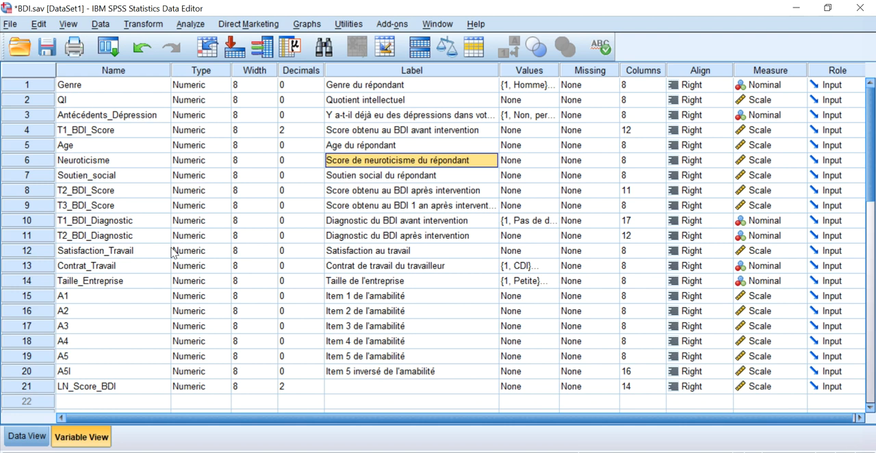
Add Neuroticisme after Age in the variable list of the DESCRIPTIVES command in the syntax file.
mouse_move(235, 449)
left_click(381, 416)
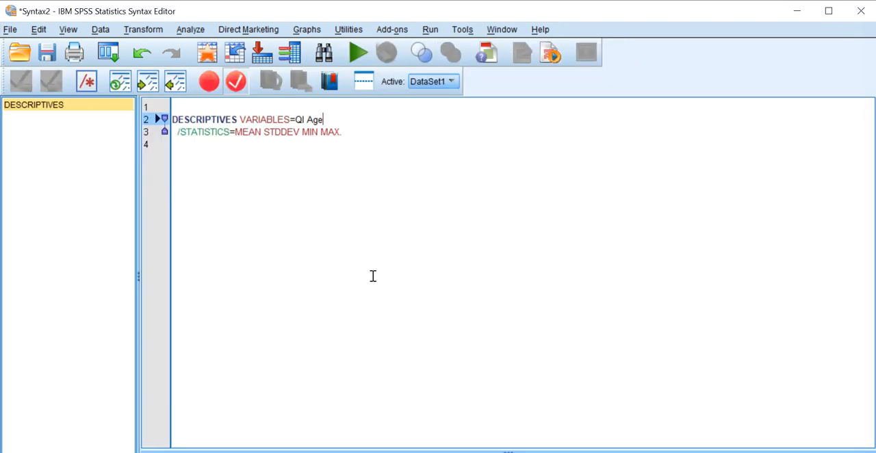
type("Neuroticisme")
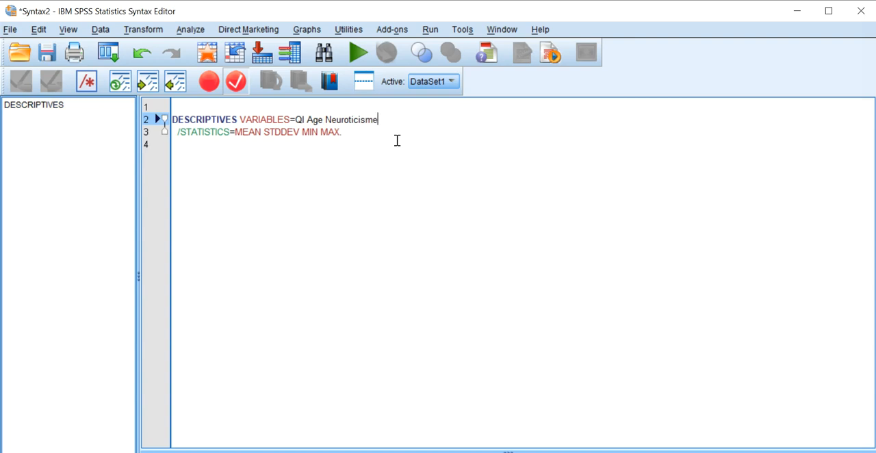
Run the complete DESCRIPTIVES command for QI, Age and Neuroticisme from the syntax file.
left_click_drag(379, 139, 165, 122)
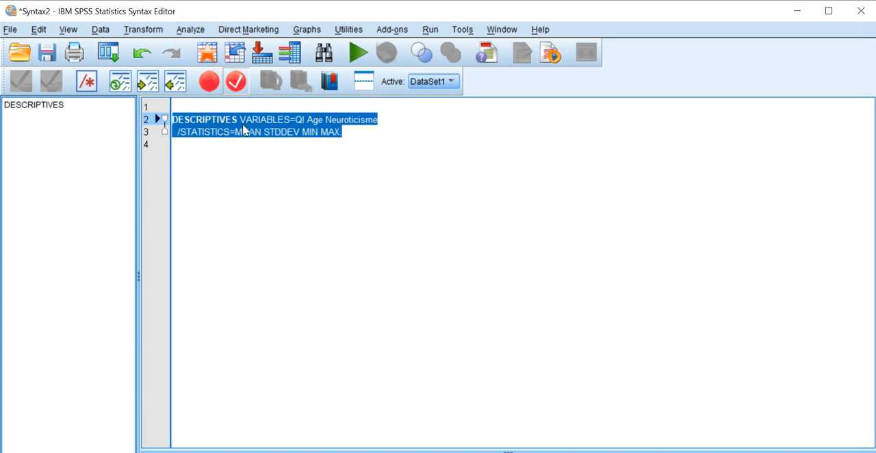
left_click(352, 144)
left_click(346, 133)
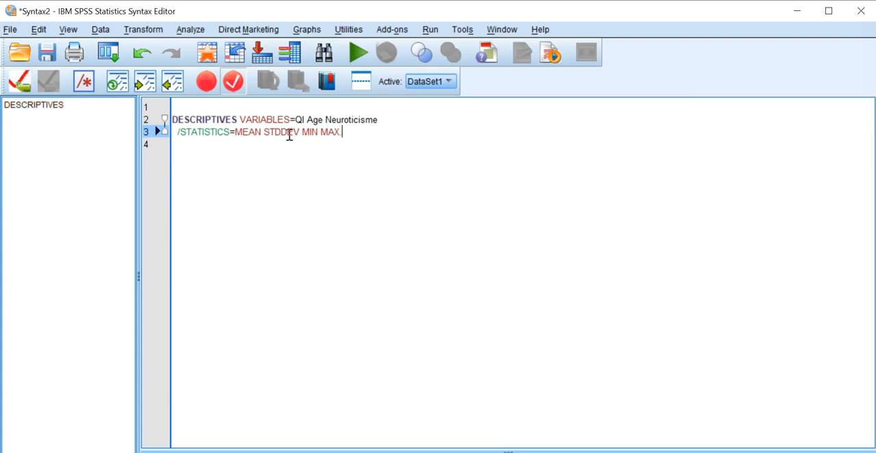
left_click_drag(363, 132, 175, 121)
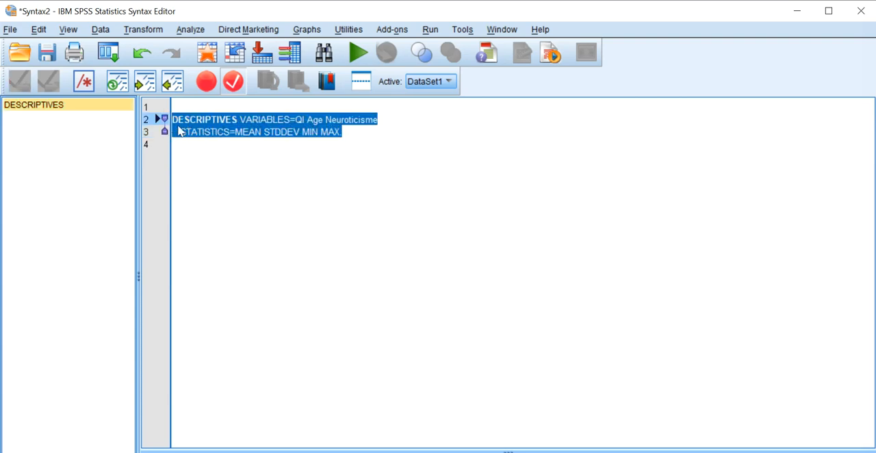
left_click(357, 53)
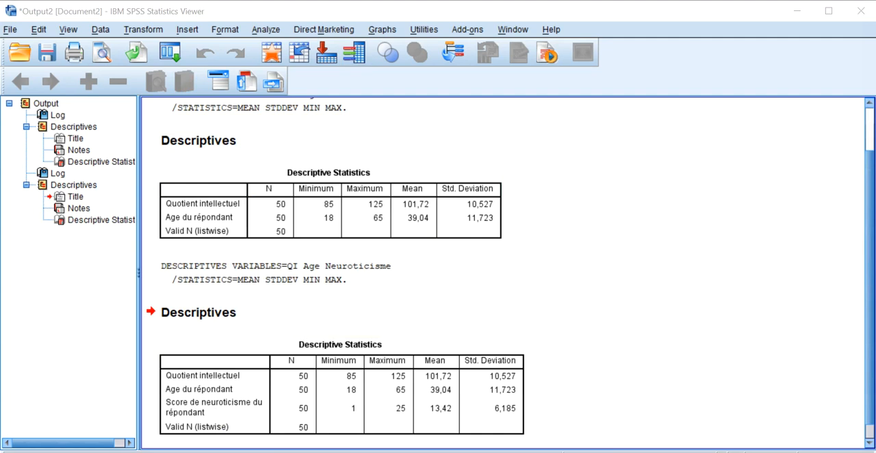
Return to the syntax file, place the cursor on the empty line 4 and open the General Linear Model Univariate dialog.
mouse_move(287, 450)
left_click(385, 424)
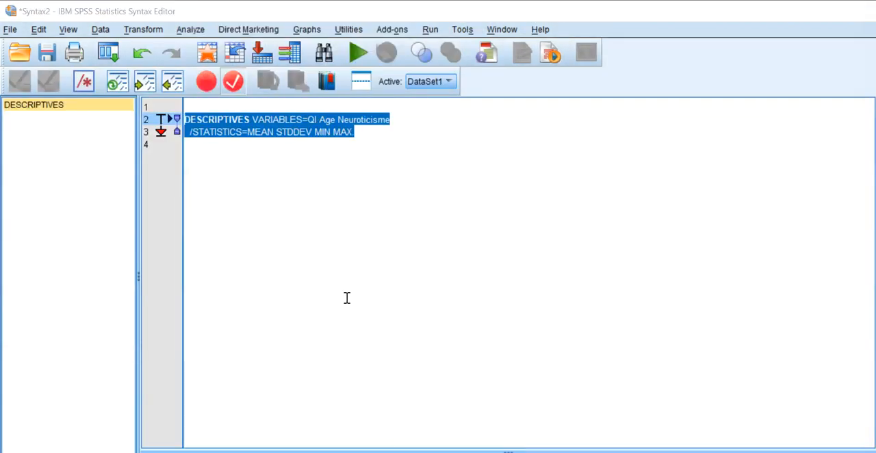
left_click(374, 268)
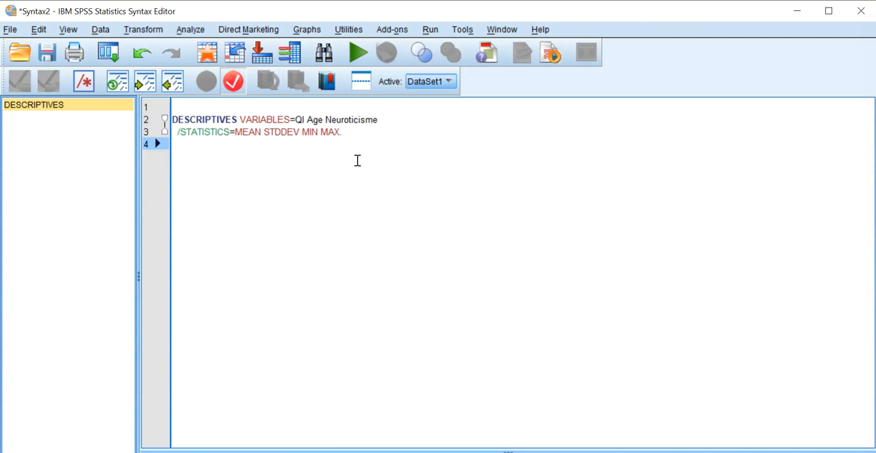
left_click(294, 33)
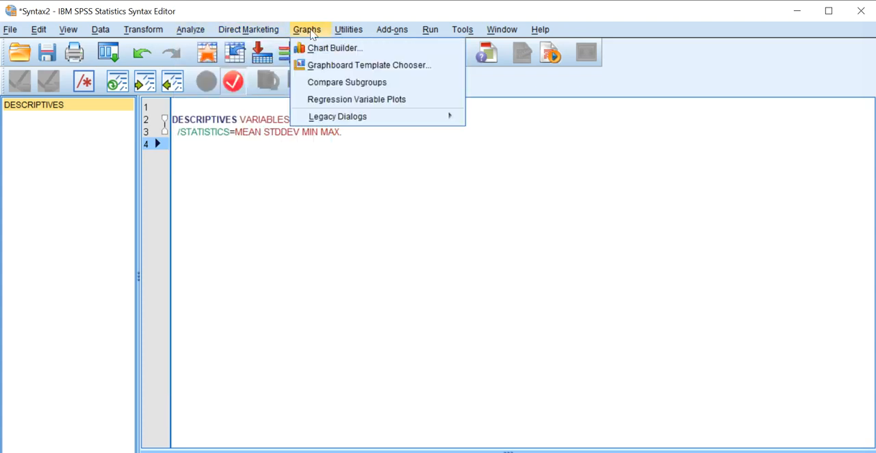
mouse_move(179, 31)
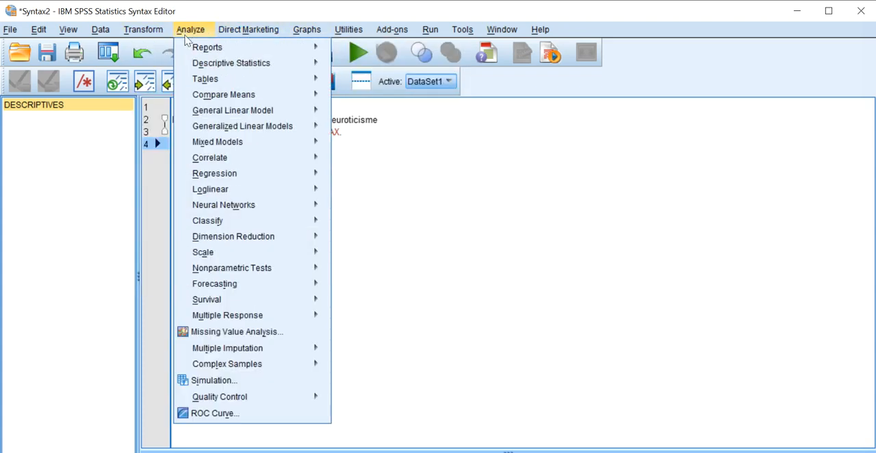
mouse_move(189, 46)
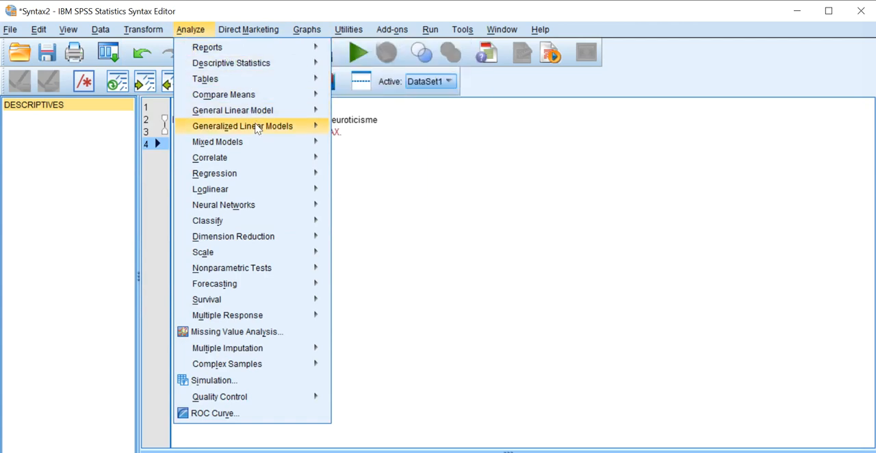
mouse_move(254, 115)
left_click(380, 112)
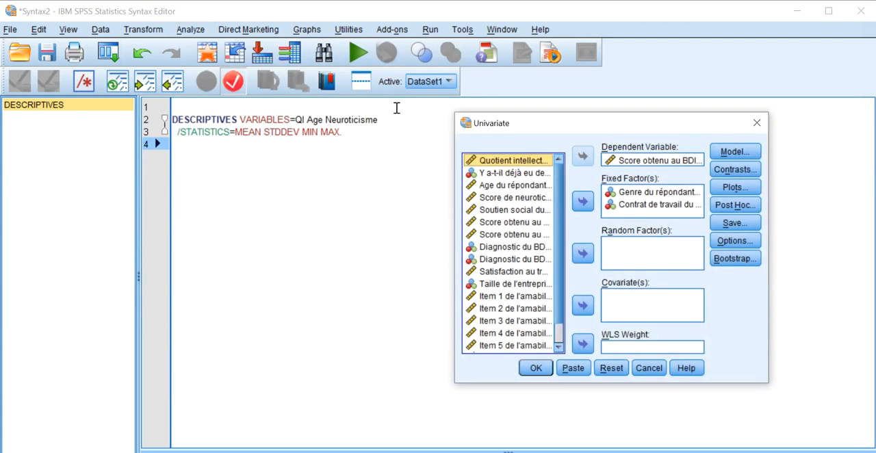
Review the existing post hoc and residual-saving settings of the Univariate analysis without changing them.
left_click(651, 162)
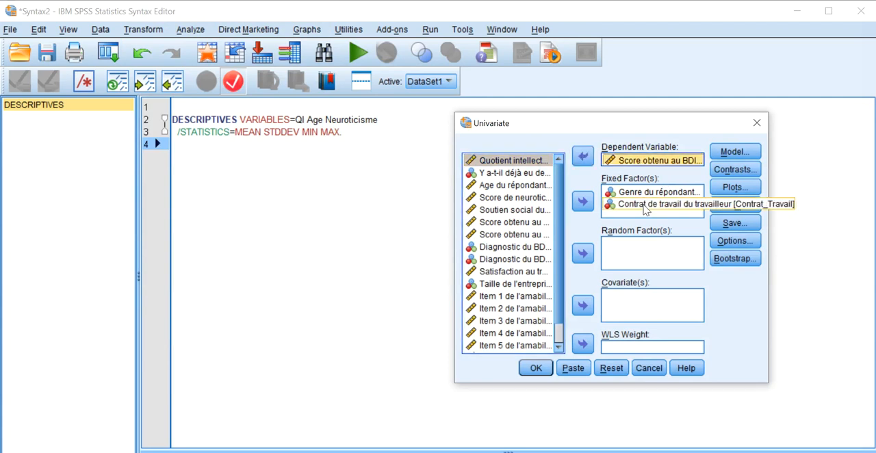
left_click(736, 205)
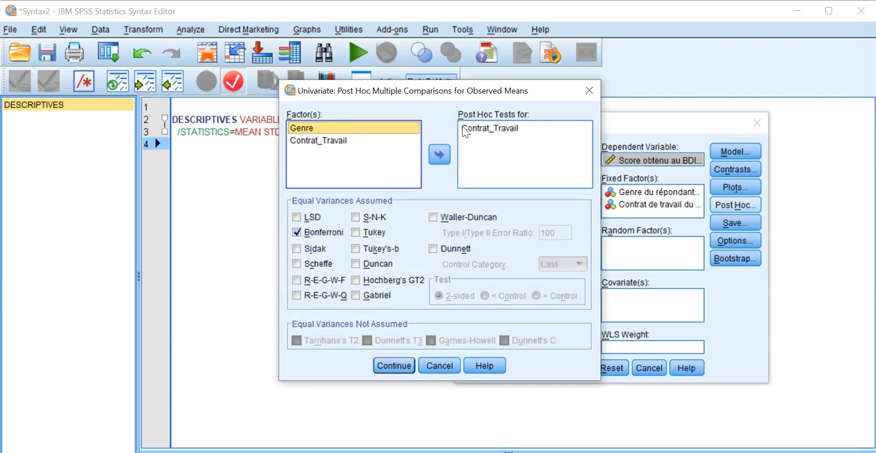
left_click(589, 90)
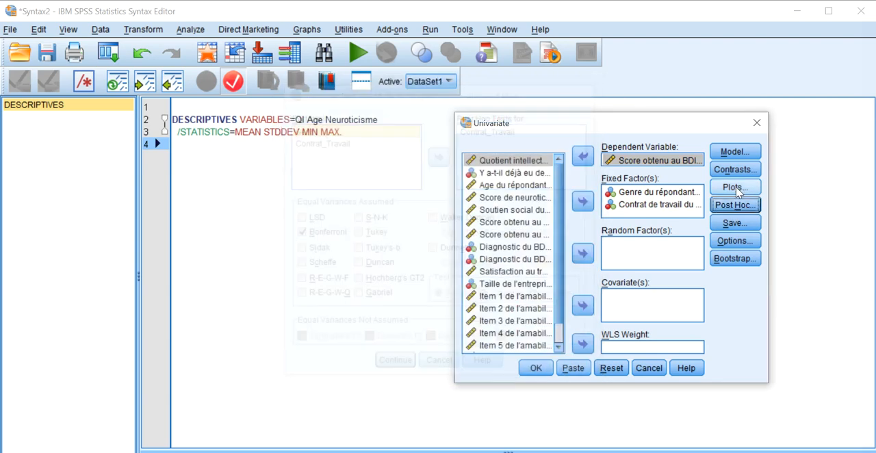
left_click(735, 223)
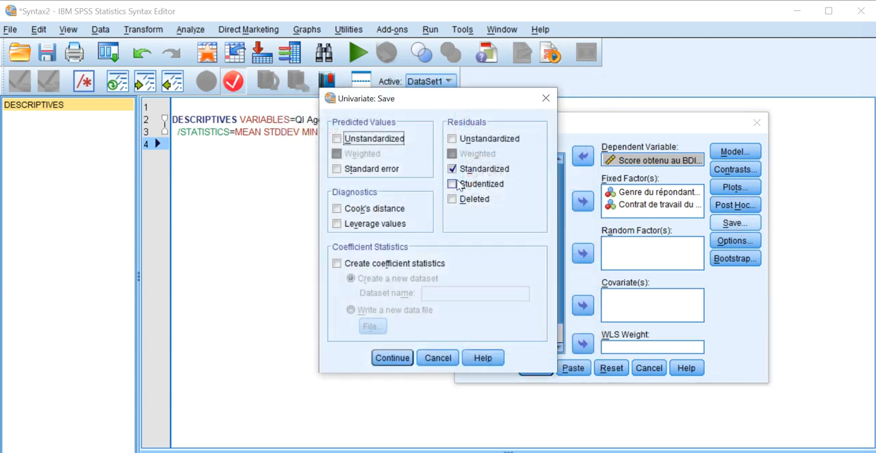
left_click(546, 98)
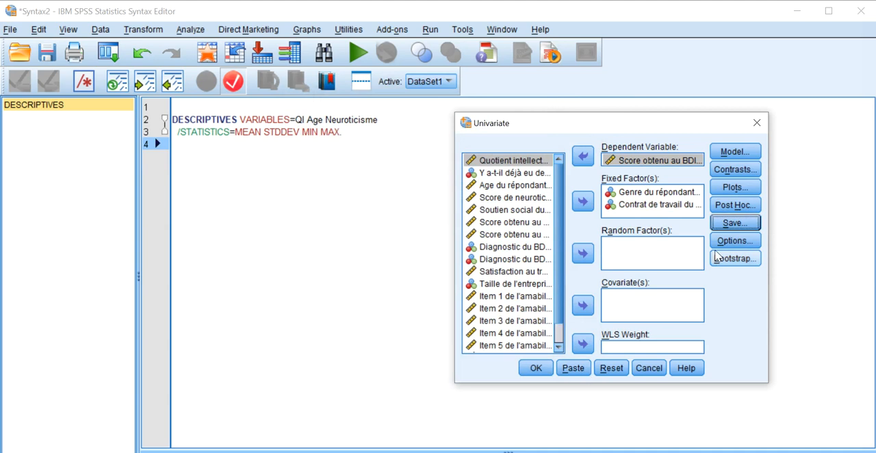
Set the Univariate options to display means for (OVERALL), homogeneity tests and estimates of effect size.
left_click(735, 241)
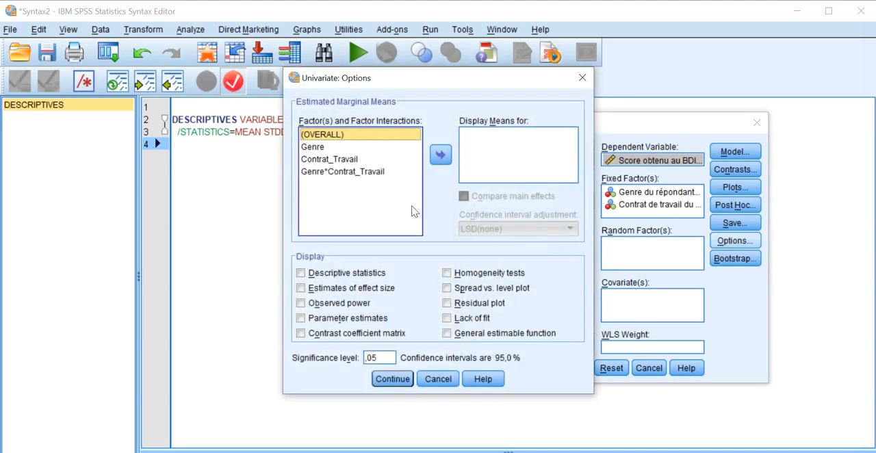
left_click(441, 155)
left_click(477, 275)
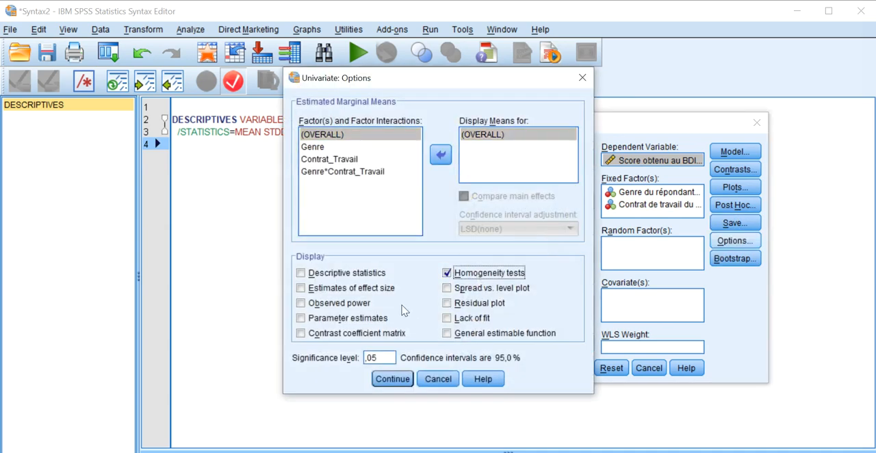
left_click(363, 293)
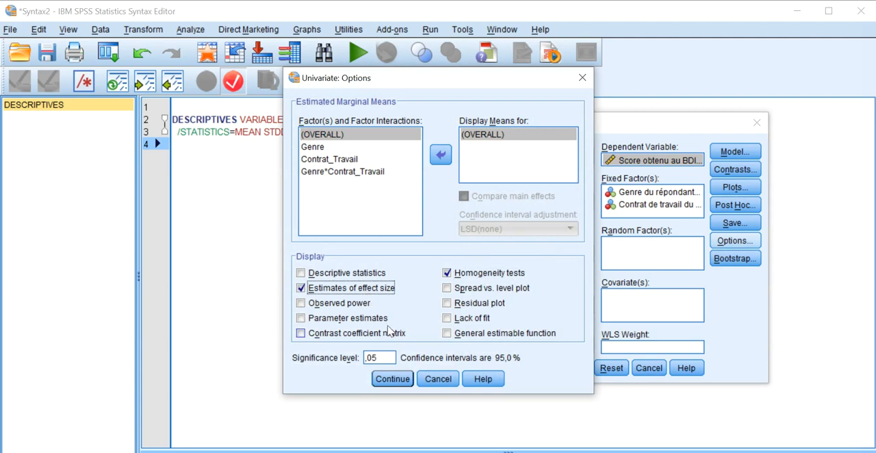
left_click(393, 380)
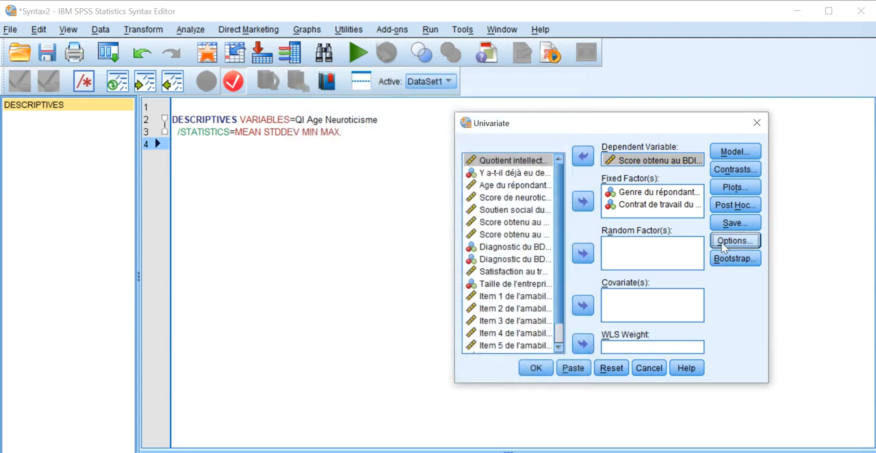
Add a profile plot with Genre on the horizontal axis and Contrat_Travail as separate lines.
left_click(736, 187)
left_click(437, 163)
left_click(383, 180)
left_click(437, 197)
left_click(408, 260)
Add a second profile plot with Contrat_Travail on the horizontal axis and Genre as separate lines, and paste the Univariate analysis into the syntax file.
left_click(375, 180)
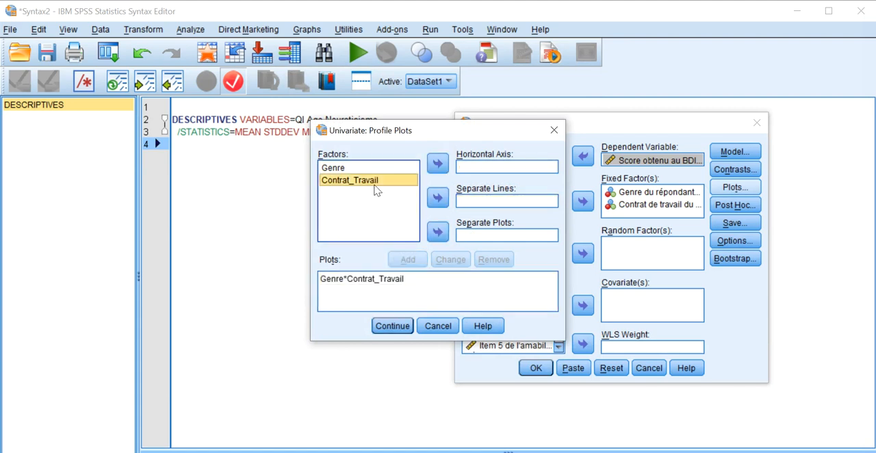
left_click(437, 162)
left_click(333, 168)
left_click(438, 197)
left_click(414, 256)
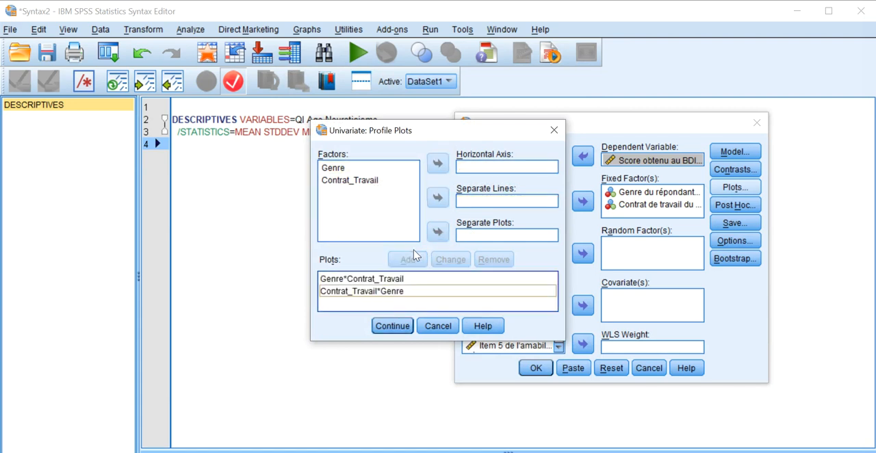
left_click(392, 326)
left_click(573, 368)
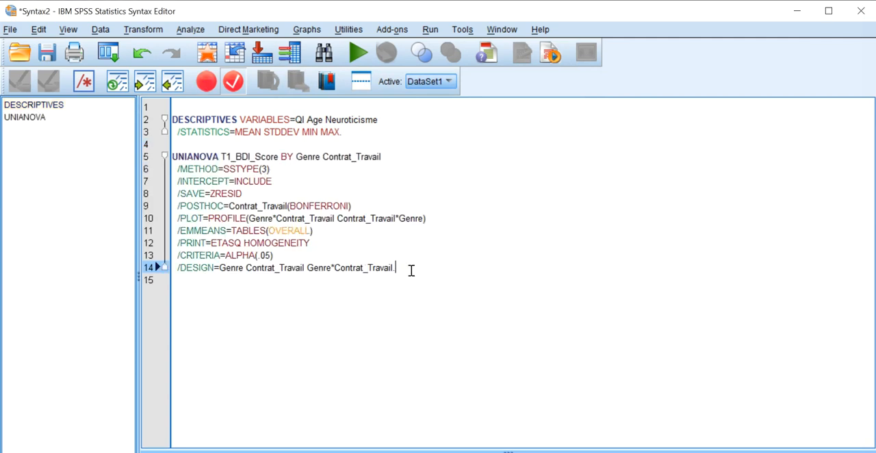
Examine the Contrat_Travail factor and the POSTHOC line in the UNIANOVA command, and look over the available data-handling commands.
left_click_drag(389, 159, 319, 165)
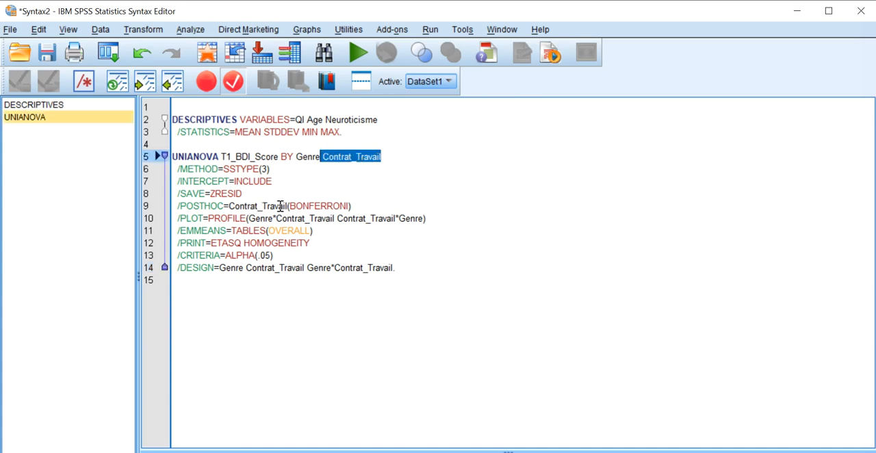
left_click_drag(351, 206, 167, 208)
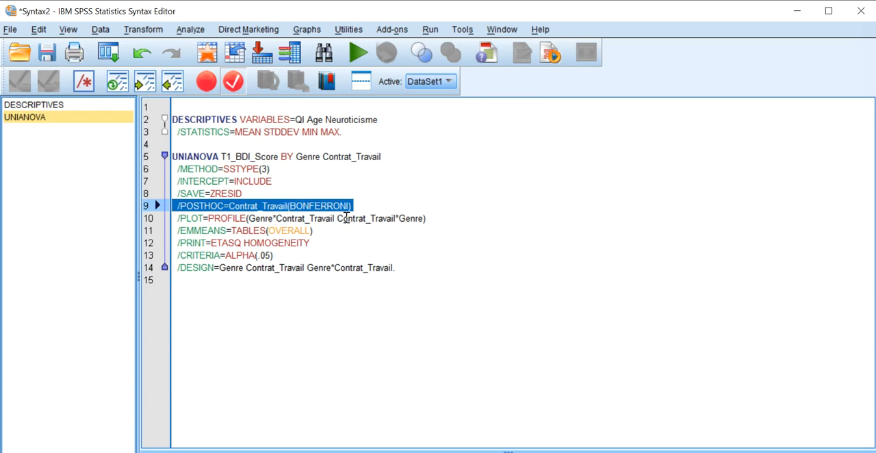
left_click(367, 257)
left_click(397, 267)
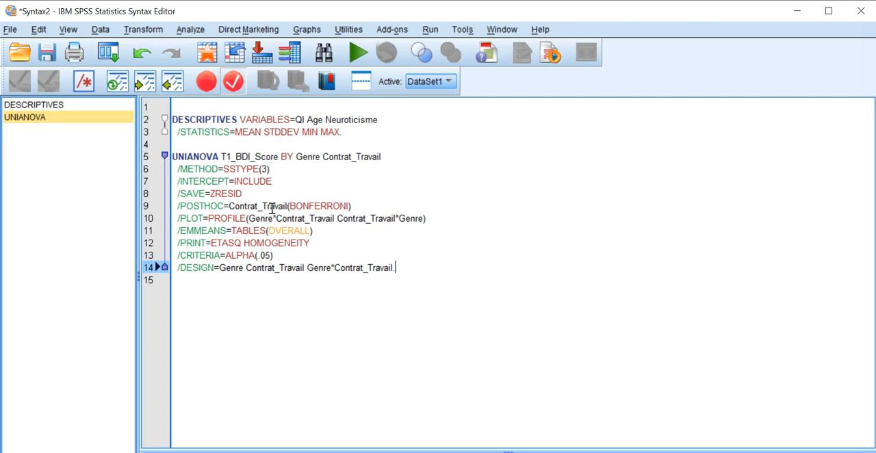
left_click(100, 30)
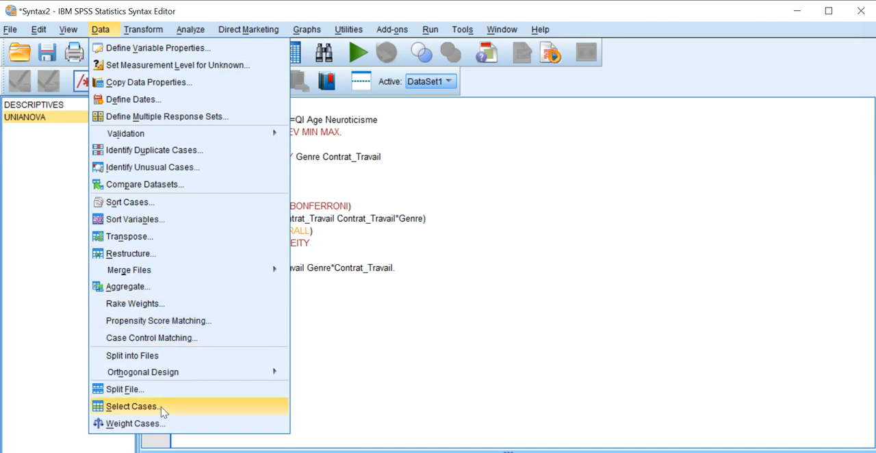
Add an empty line below the UNIANOVA command and open the Bivariate Correlations dialog.
left_click(352, 308)
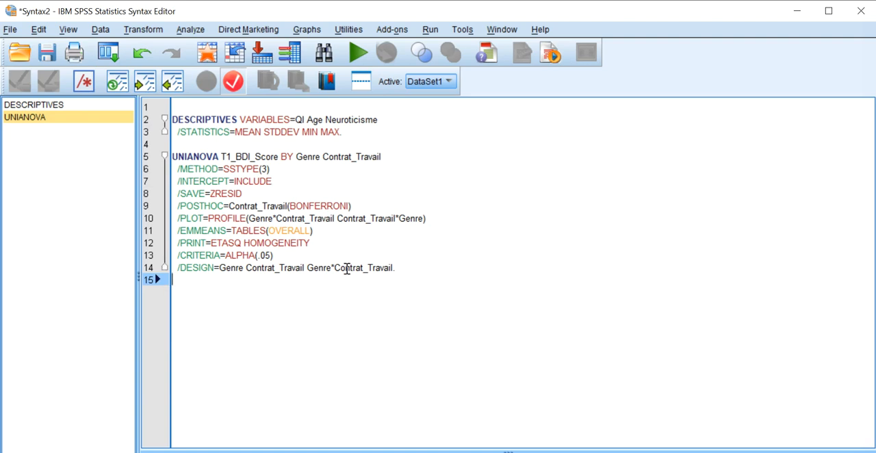
key("Return")
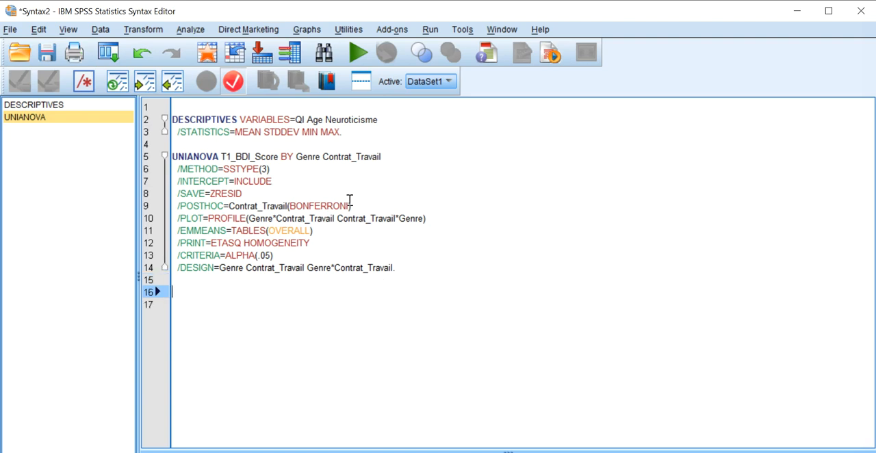
left_click(191, 30)
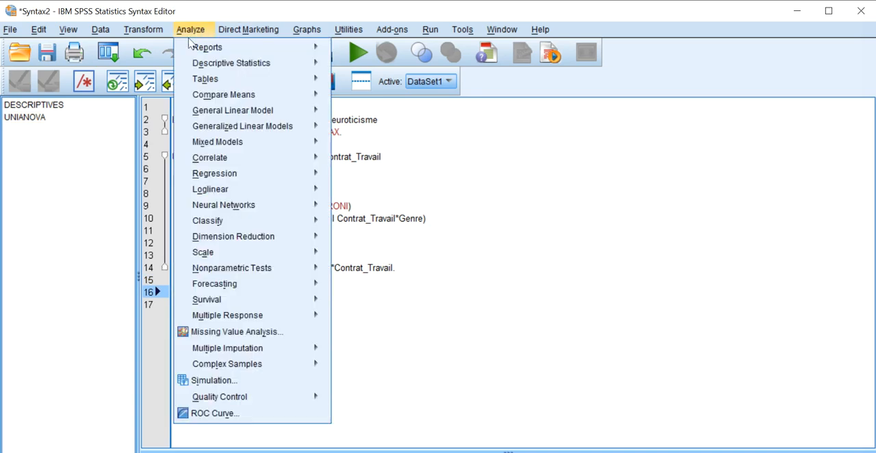
mouse_move(258, 172)
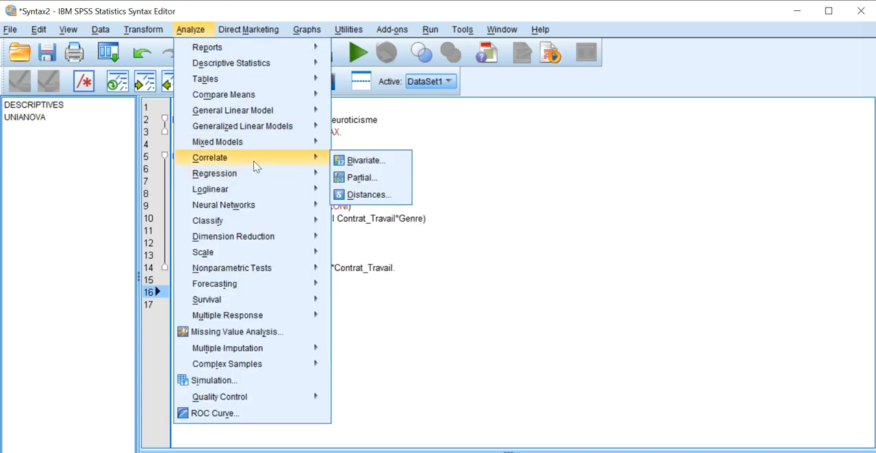
left_click(352, 163)
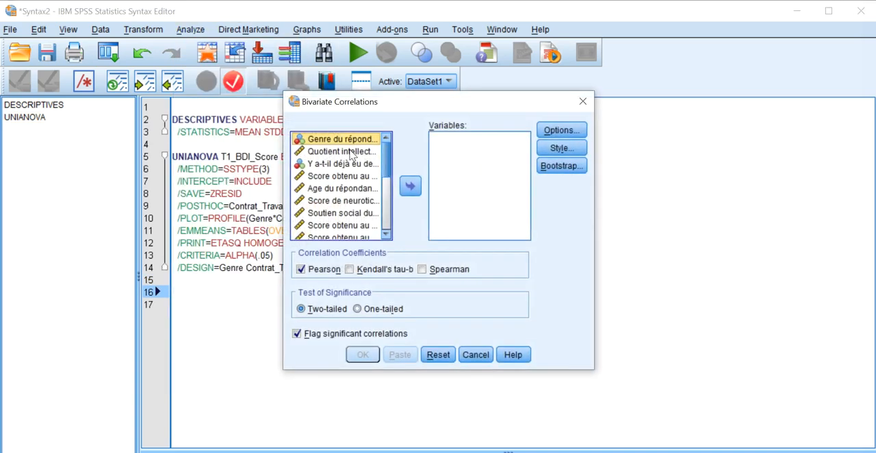
Choose QI, T1_BDI_Score and Age as the correlation variables and paste the CORRELATIONS command into the syntax file.
left_click(352, 153)
left_click(356, 176, "ctrl")
left_click(360, 188, "ctrl")
left_click(411, 185)
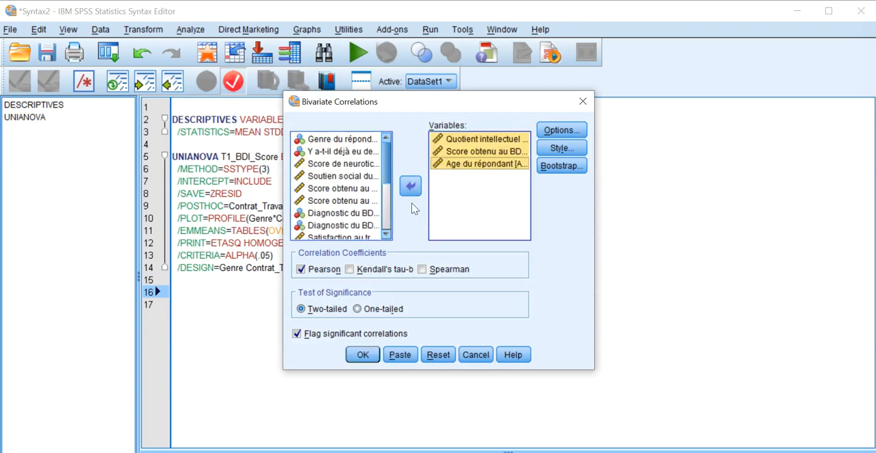
left_click(401, 355)
Delete the extra empty lines between the UNIANOVA and CORRELATIONS commands, keeping a single blank line.
left_click(375, 292)
left_click(281, 300)
key("BackSpace")
key("BackSpace")
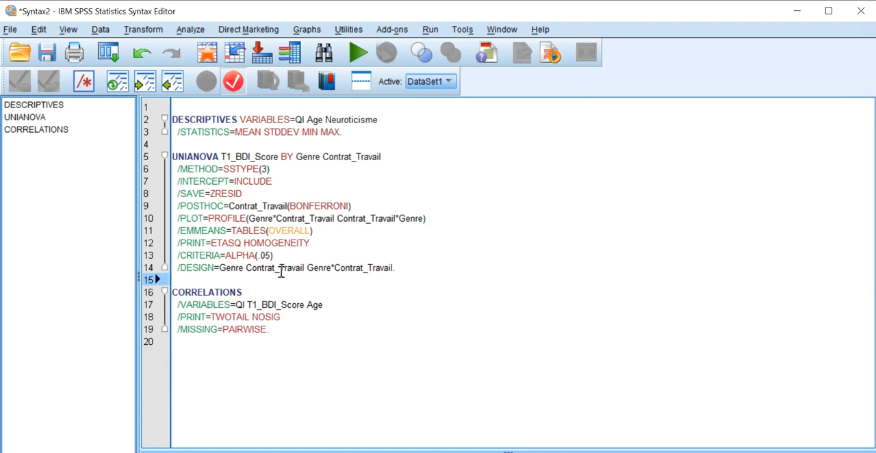
Check the variable list of the BDI.sav data file and return to the syntax file.
left_click(288, 452)
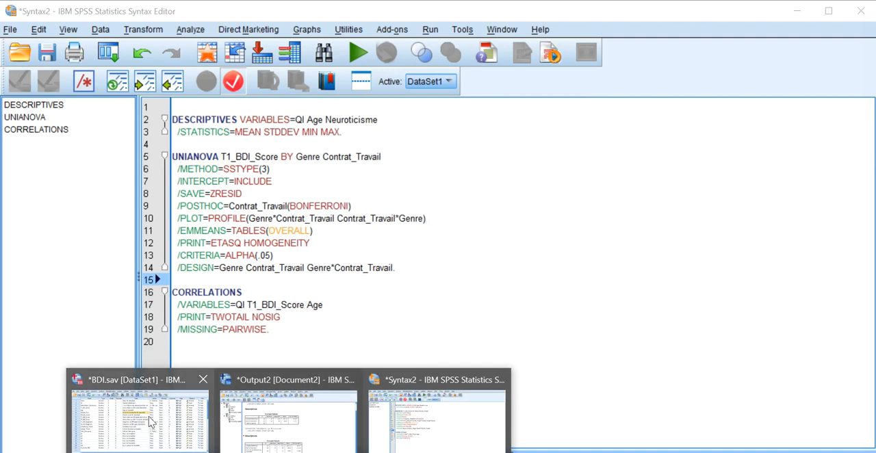
mouse_move(150, 420)
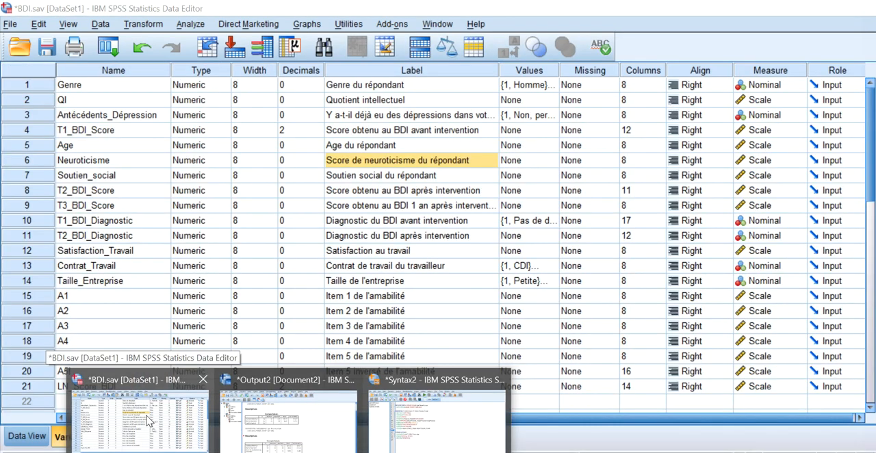
left_click(150, 421)
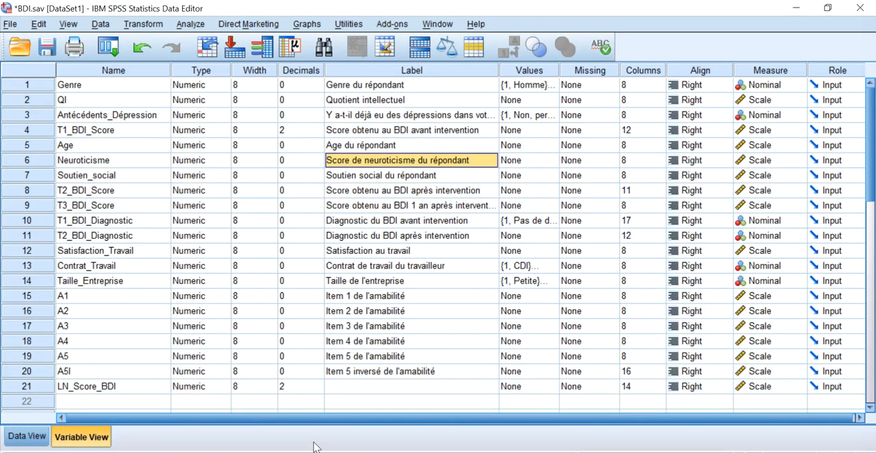
left_click(289, 451)
left_click(411, 428)
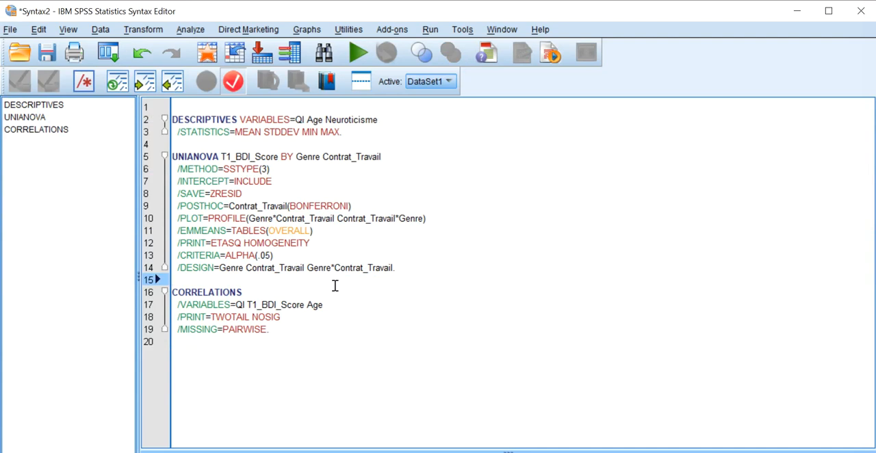
Run the whole syntax file with the DESCRIPTIVES, UNIANOVA and CORRELATIONS commands and view the correlation output.
left_click_drag(300, 326, 172, 115)
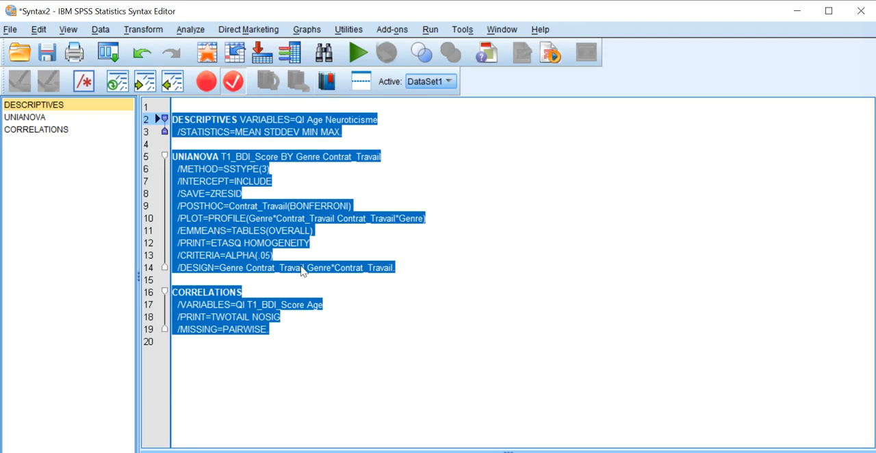
left_click(290, 317)
key("ctrl+a")
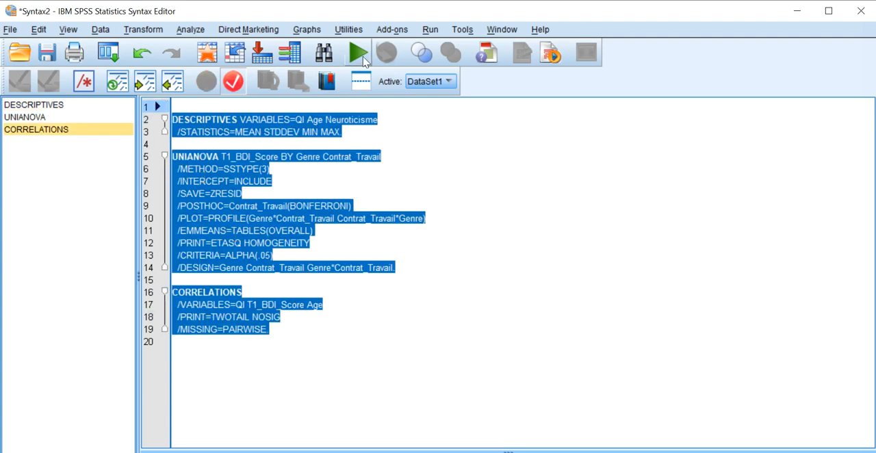
left_click(360, 55)
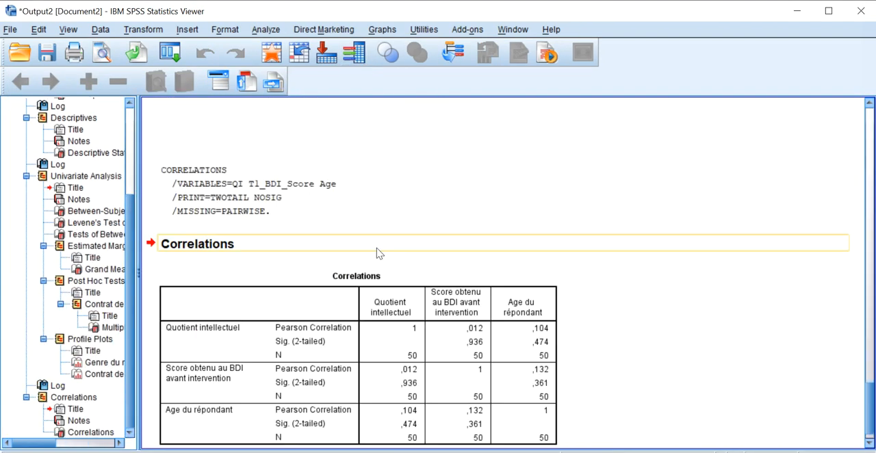
scroll(379, 252, "down", 4)
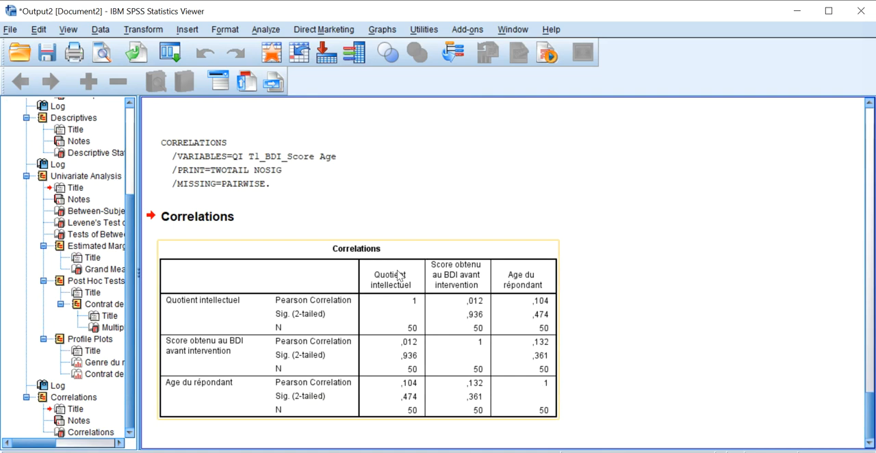
Return to the syntax file, deselect the text and place the cursor in the variable list of the DESCRIPTIVES command.
left_click(289, 452)
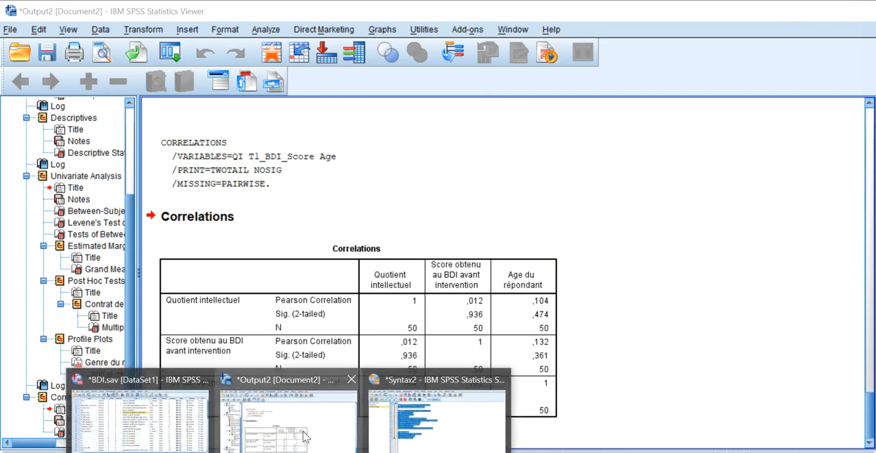
left_click(417, 430)
left_click(391, 350)
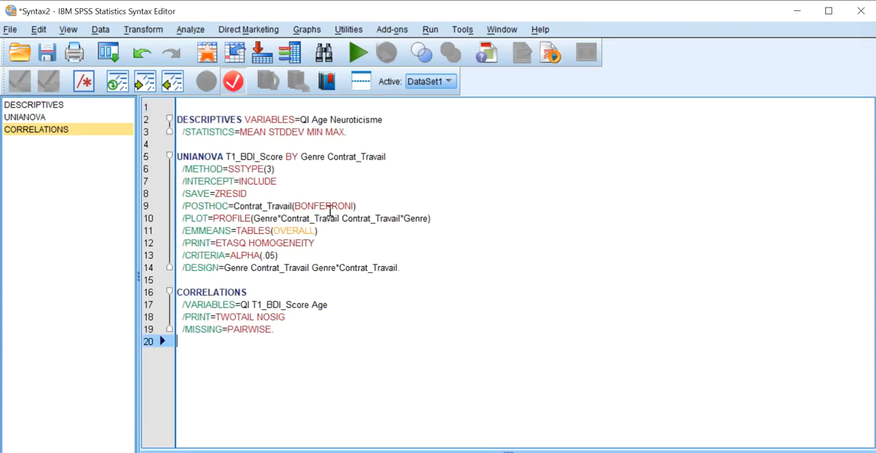
left_click(351, 132)
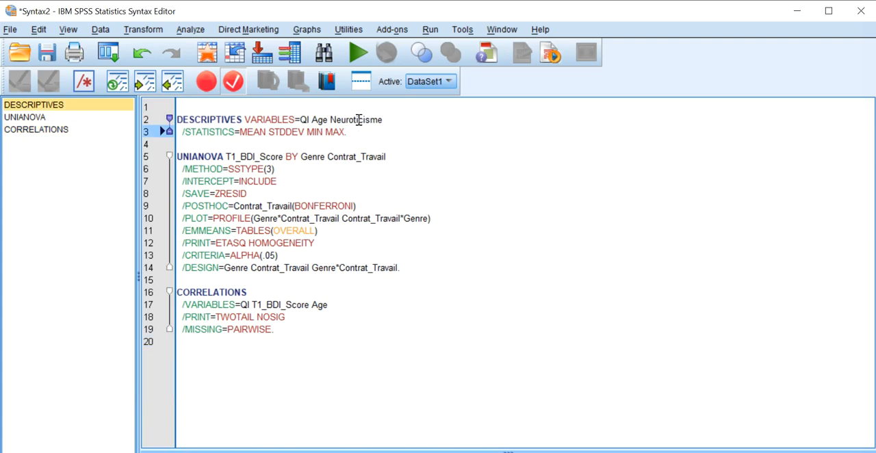
type(".")
key("Up")
key("Up")
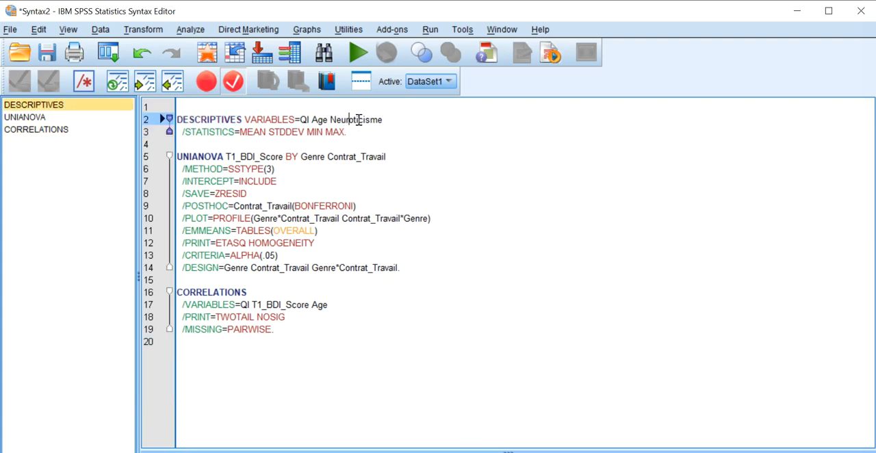
Add the comment line "*Descriptives des variables QI, âge, neuroticisme." directly above the DESCRIPTIVES command.
key("Return")
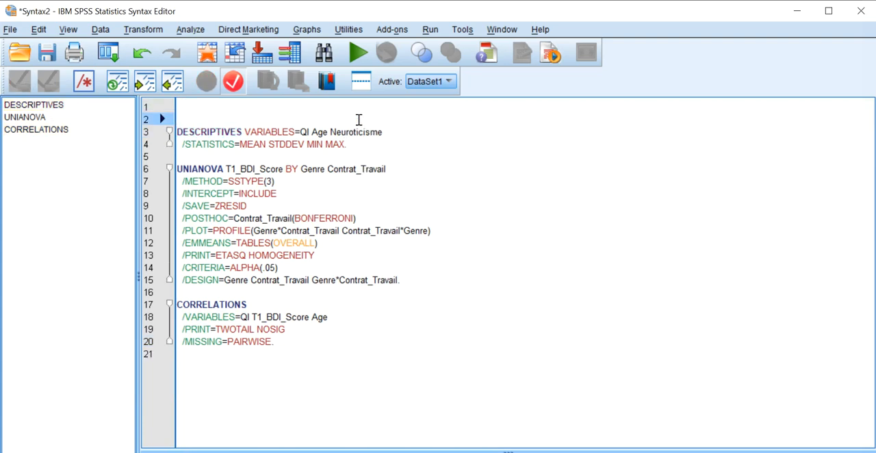
type("*")
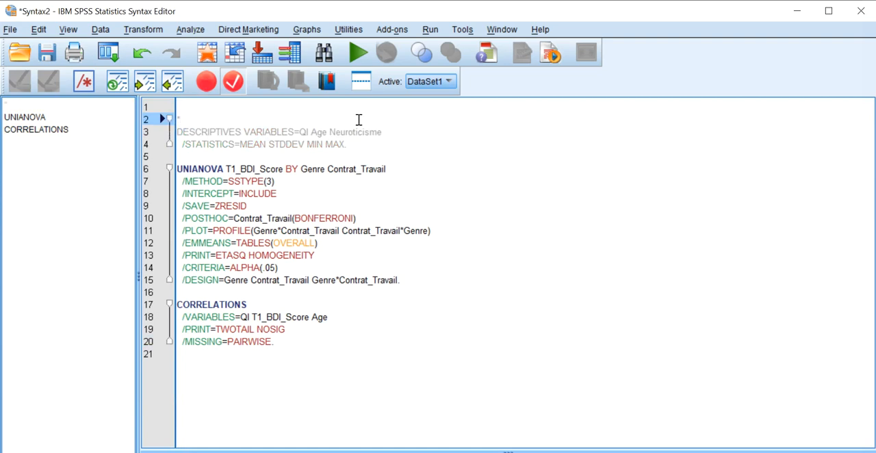
type("Descriptives des variables QI,")
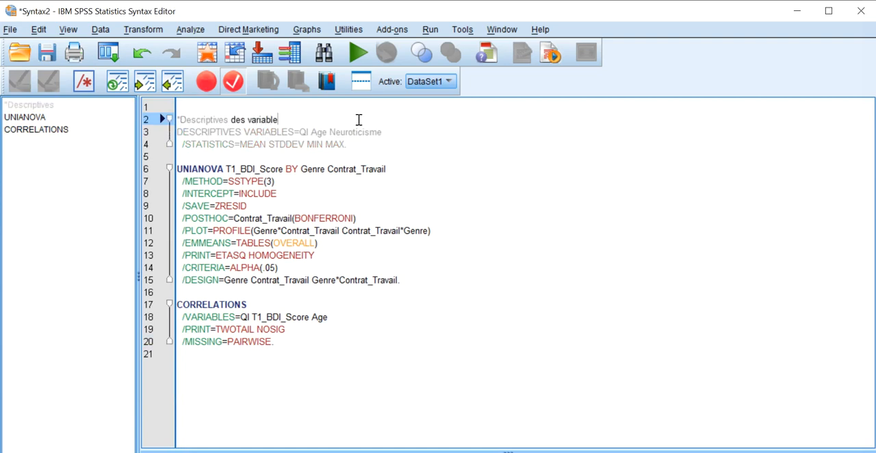
type("ge,")
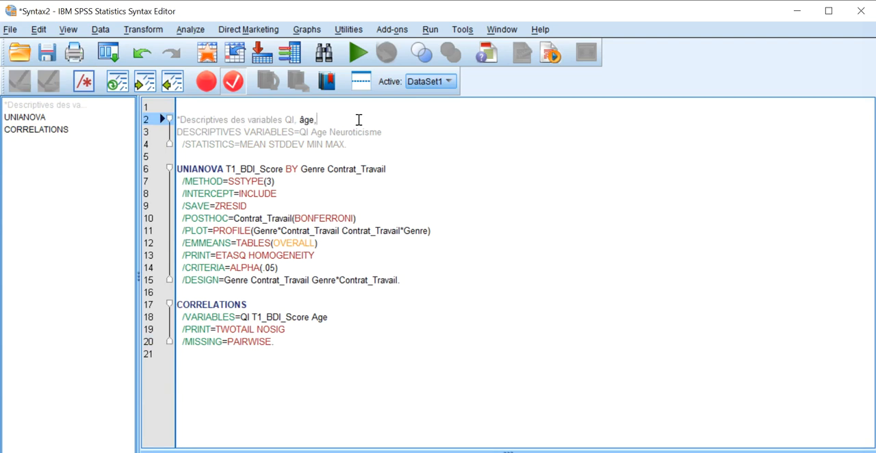
type(" neuroticisme.")
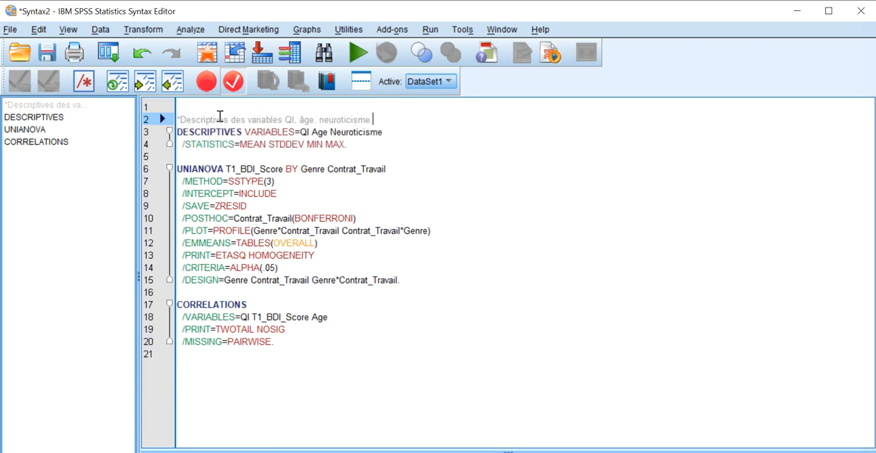
left_click_drag(176, 121, 183, 124)
left_click(181, 120)
left_click_drag(393, 119, 173, 120)
left_click(367, 122)
Add the comment line "*ANOVA BDI en fonction du genre et contrat travail." directly above the UNIANOVA command.
left_click(337, 158)
key("Return")
type("*ANOVA BDI")
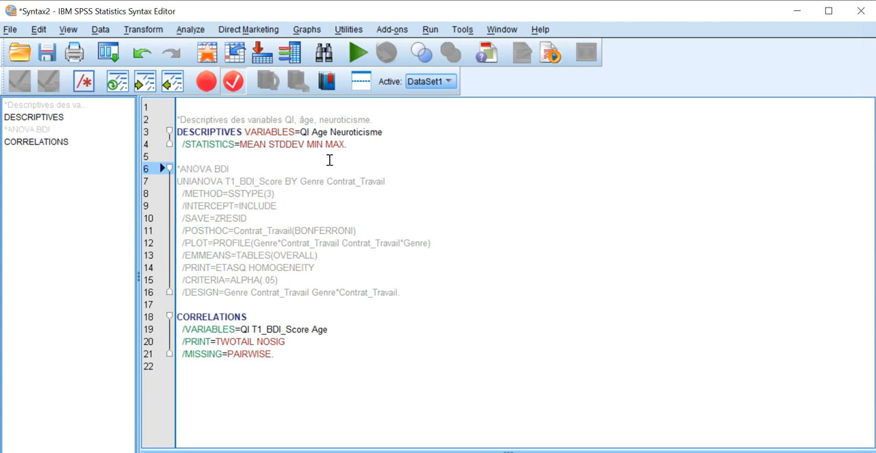
type(" en fonction du gen")
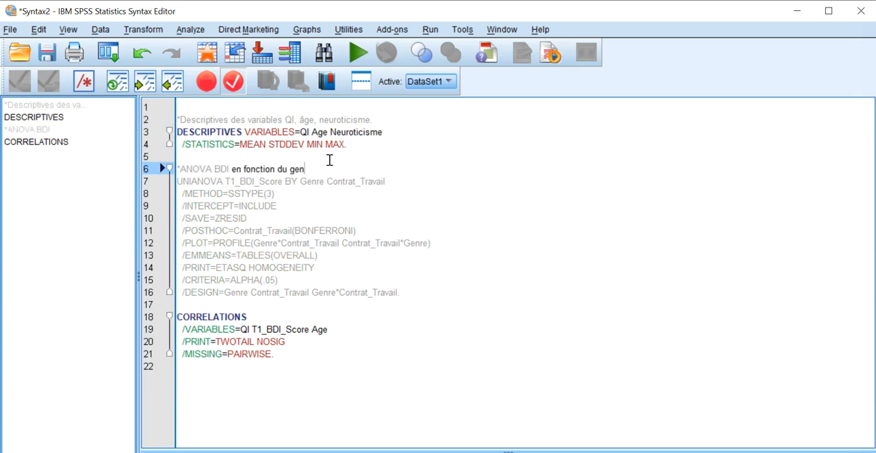
type("re et contrat travail.")
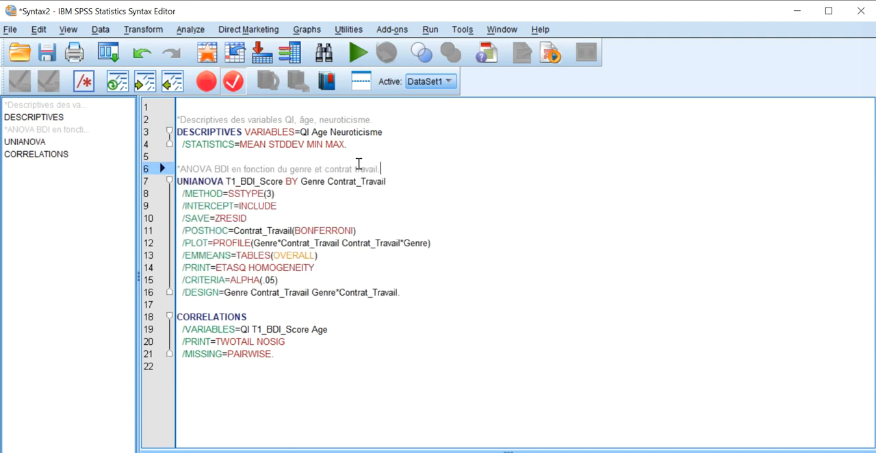
left_click(298, 177)
left_click(297, 167)
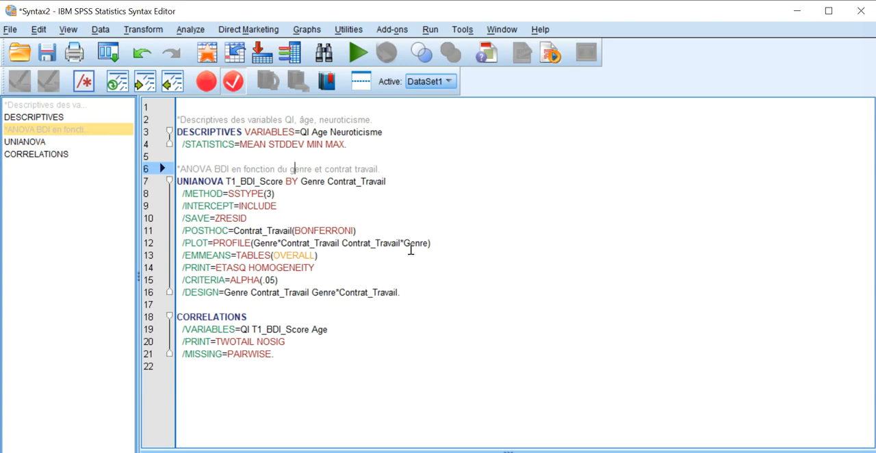
left_click_drag(415, 291, 183, 182)
left_click(184, 181)
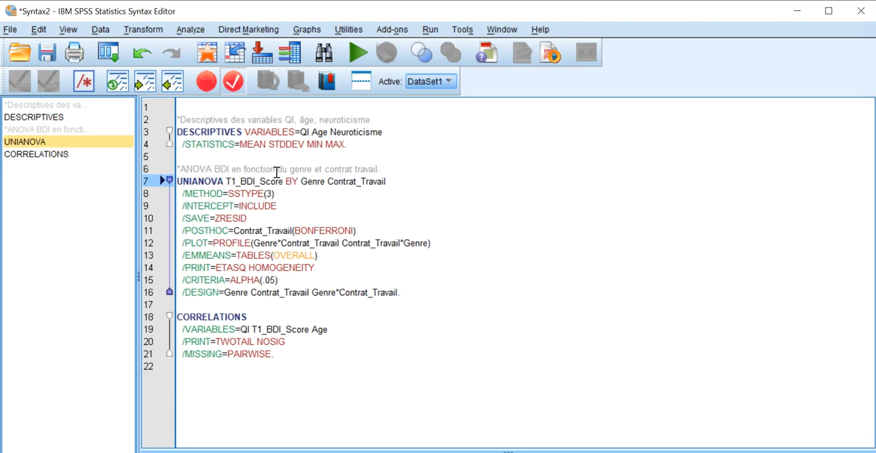
left_click_drag(179, 168, 353, 169)
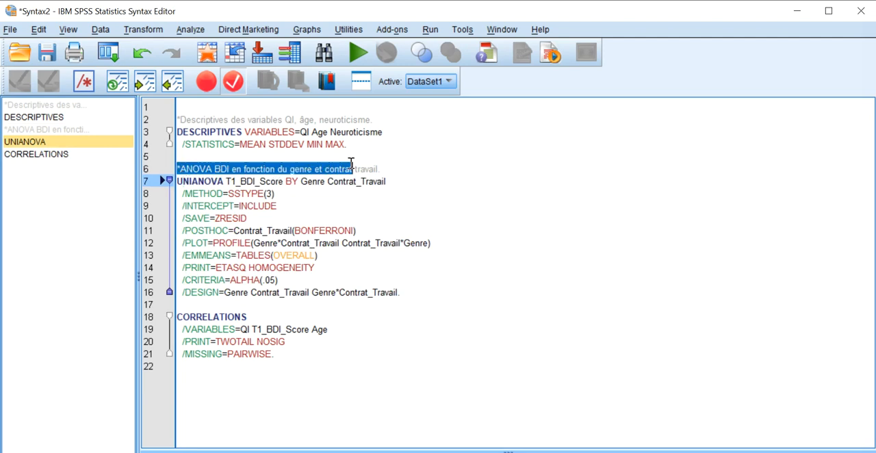
left_click(182, 169)
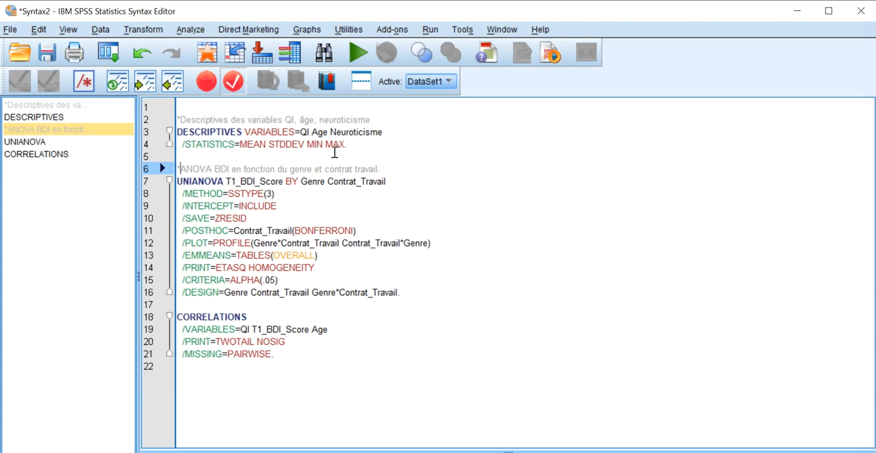
Move the whole CORRELATIONS command between the DESCRIPTIVES command and the ANOVA comment, with a blank line before it.
left_click(388, 155)
left_click_drag(288, 354, 176, 317)
key("ctrl+c")
key("Delete")
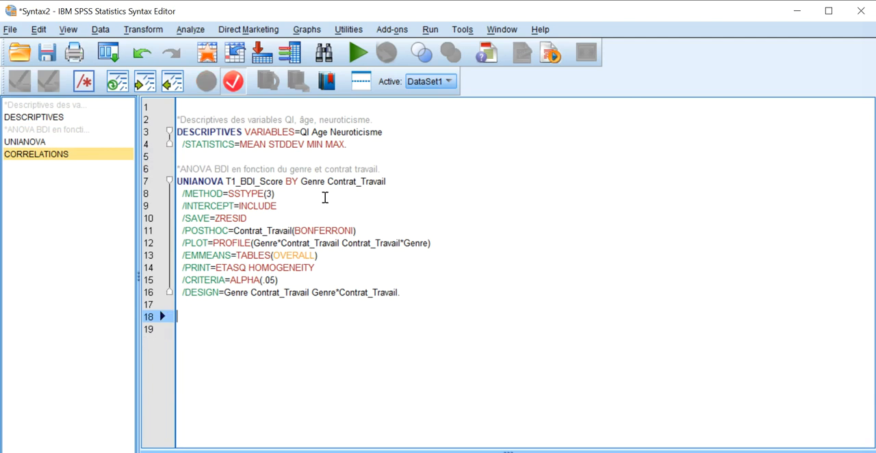
left_click(381, 156)
key("Return")
key("ctrl+v")
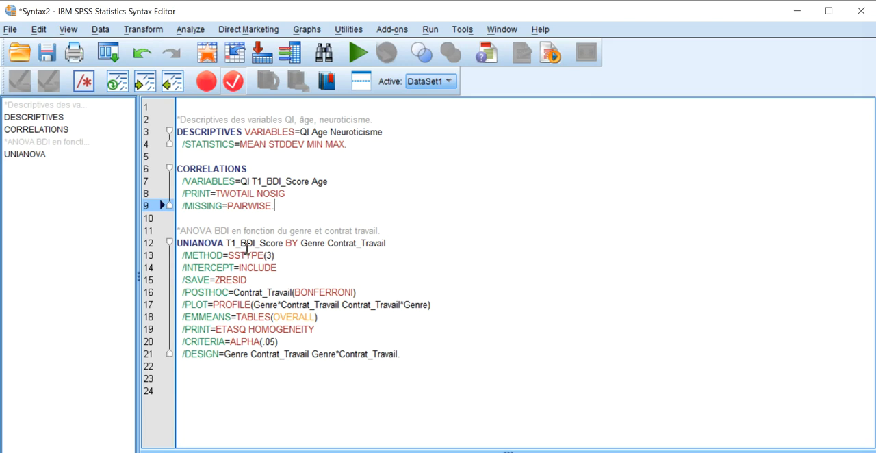
left_click_drag(300, 131, 379, 130)
left_click(378, 131)
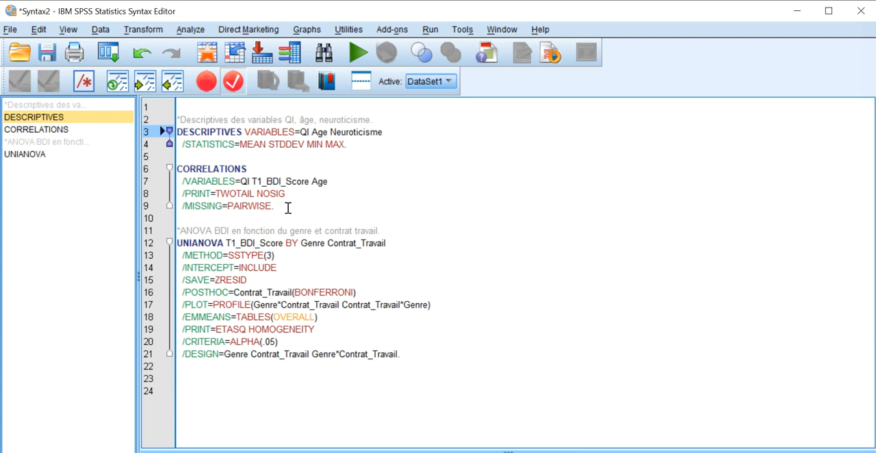
left_click_drag(290, 210, 179, 168)
left_click(188, 158)
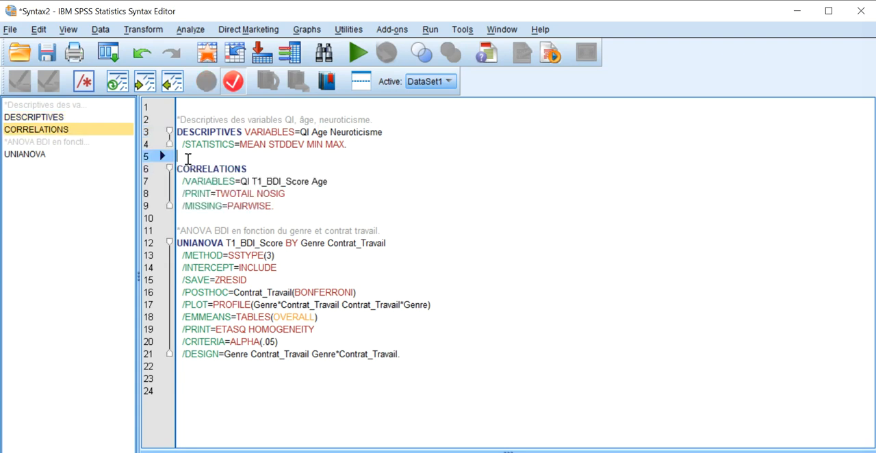
left_click_drag(180, 169, 315, 205)
left_click(315, 205)
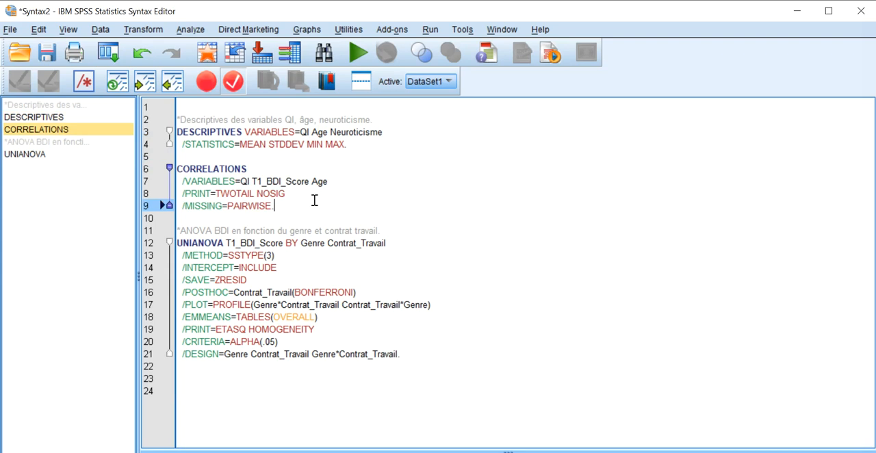